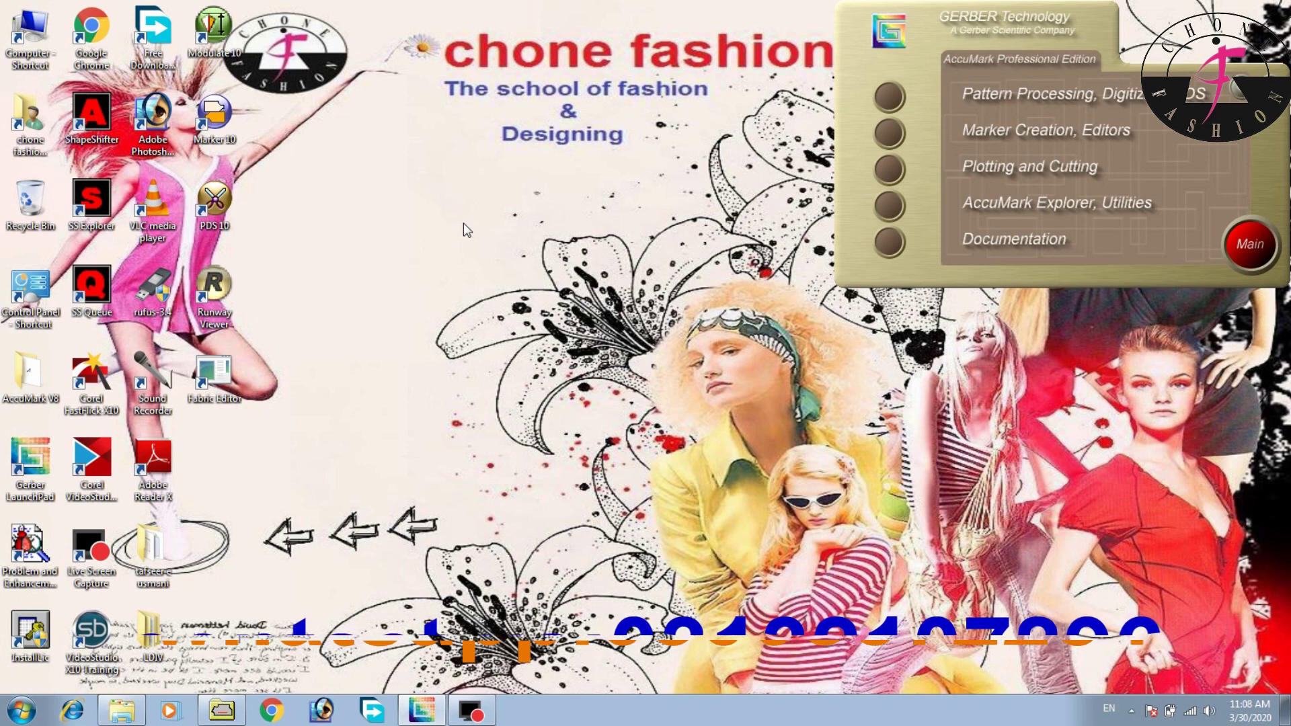
# Switch to AccuMark Explorer and create a new annotation table in the AYOUB storage area, maximizing its editor window.
pyautogui.moveTo(235, 716)
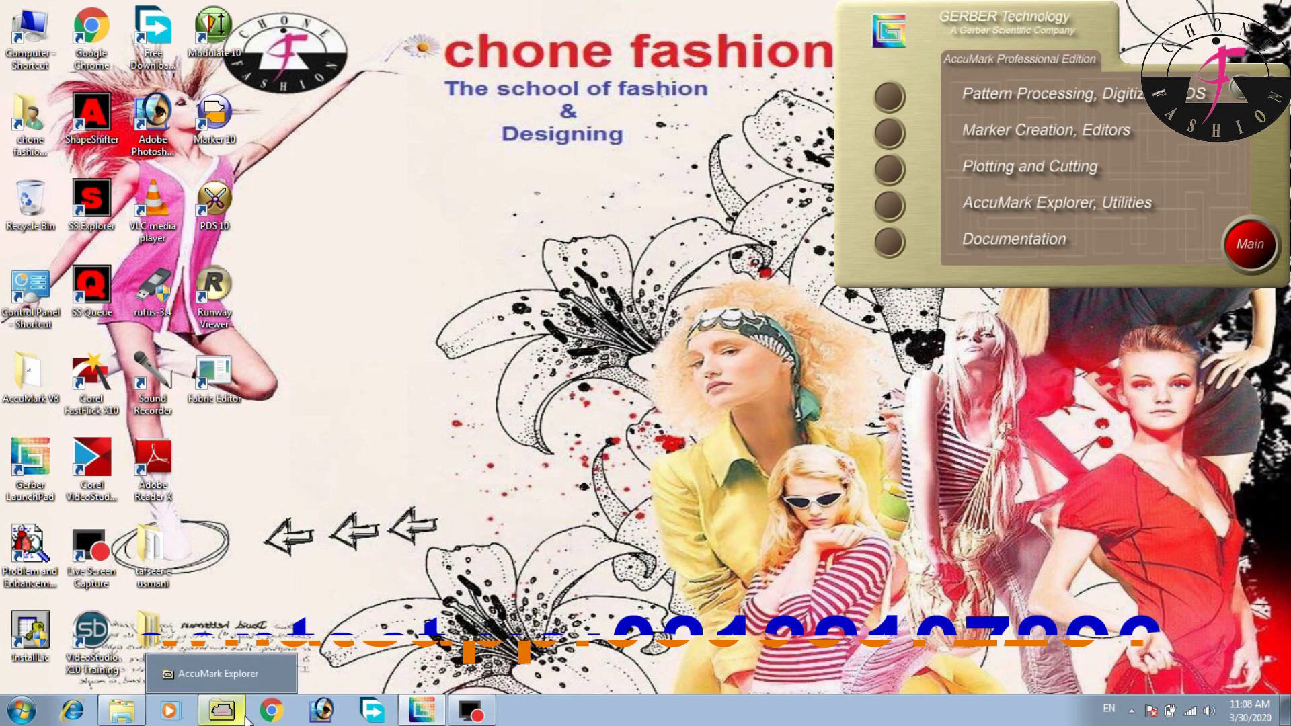
pyautogui.click(235, 717)
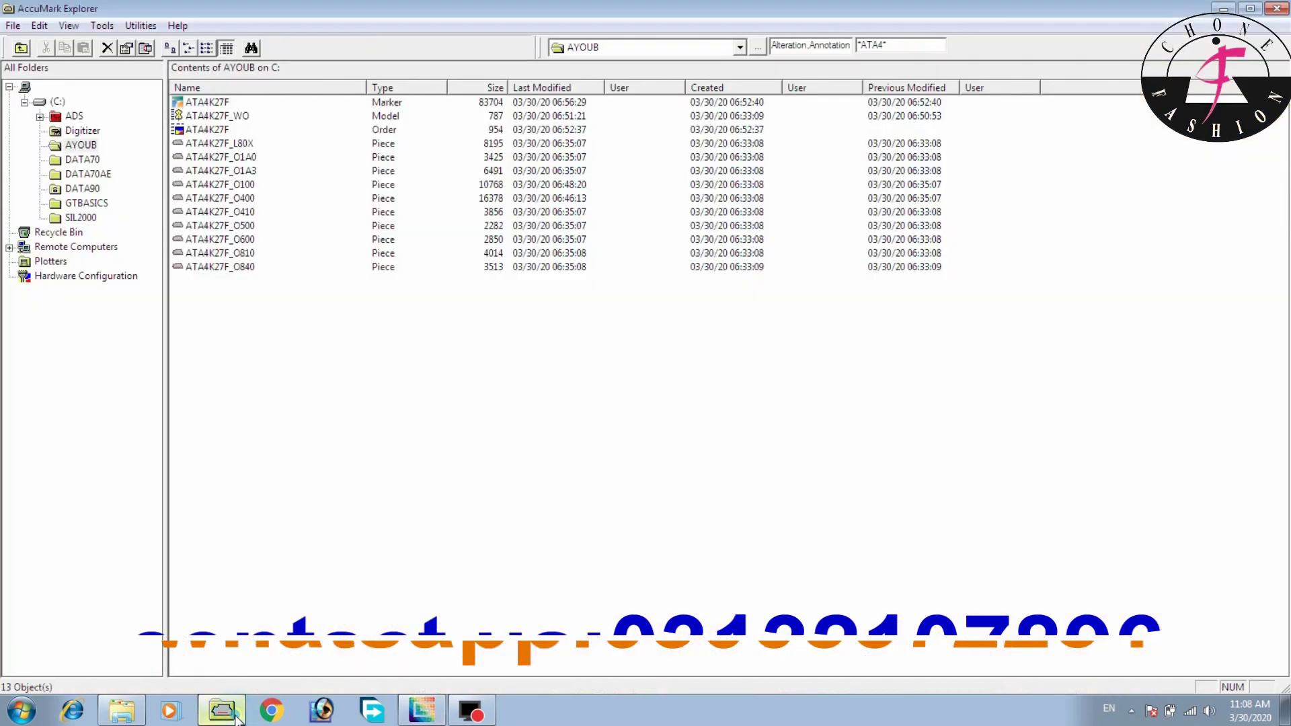
pyautogui.rightClick(355, 345)
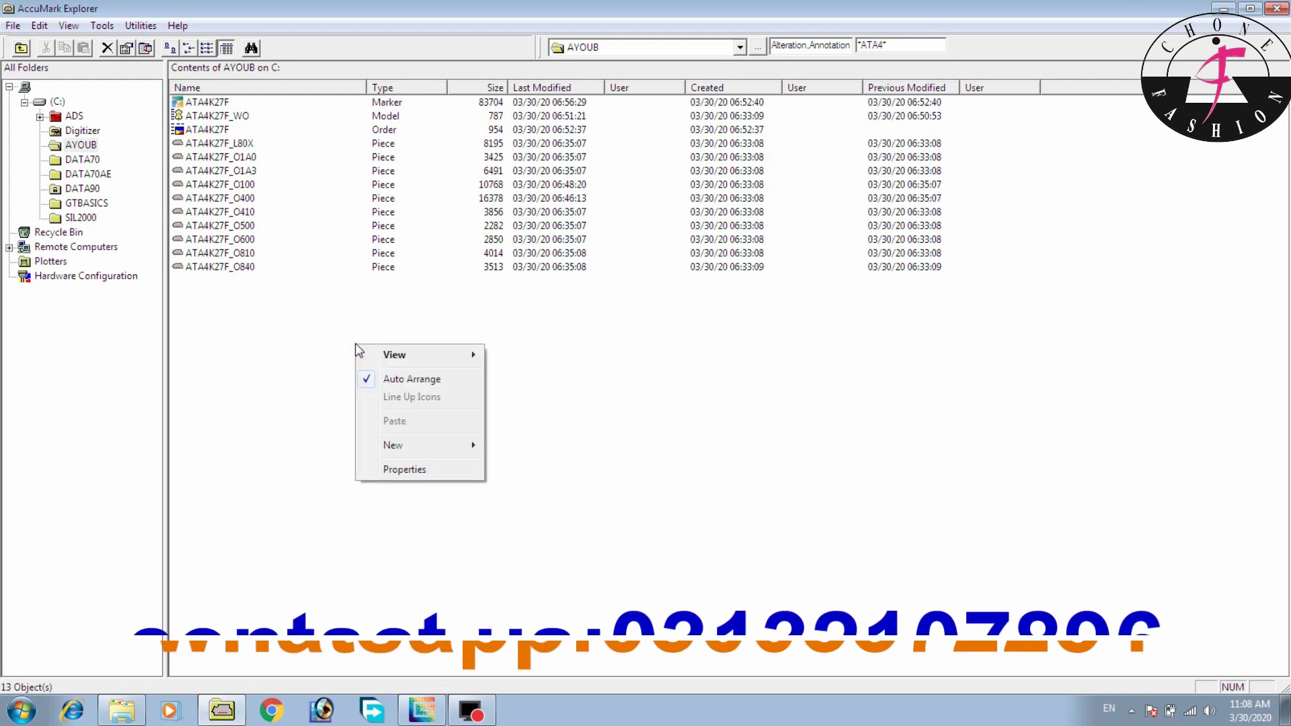
pyautogui.click(615, 316)
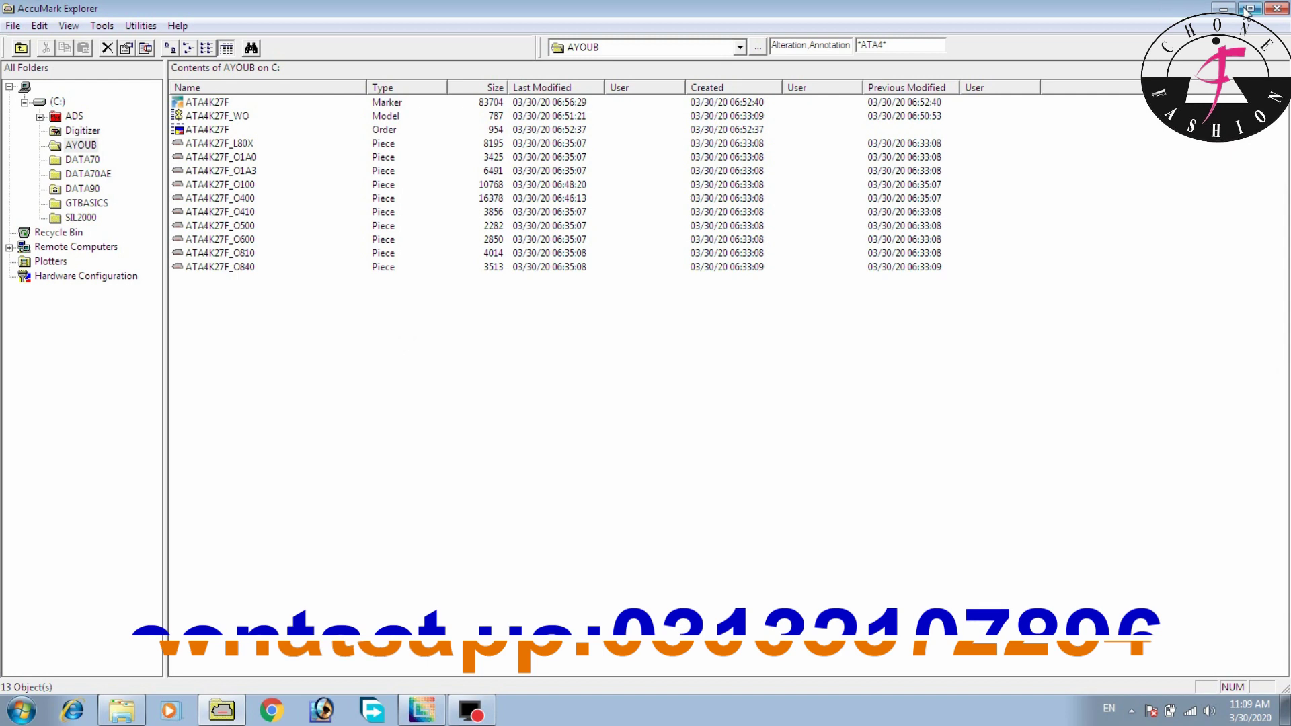
pyautogui.rightClick(571, 366)
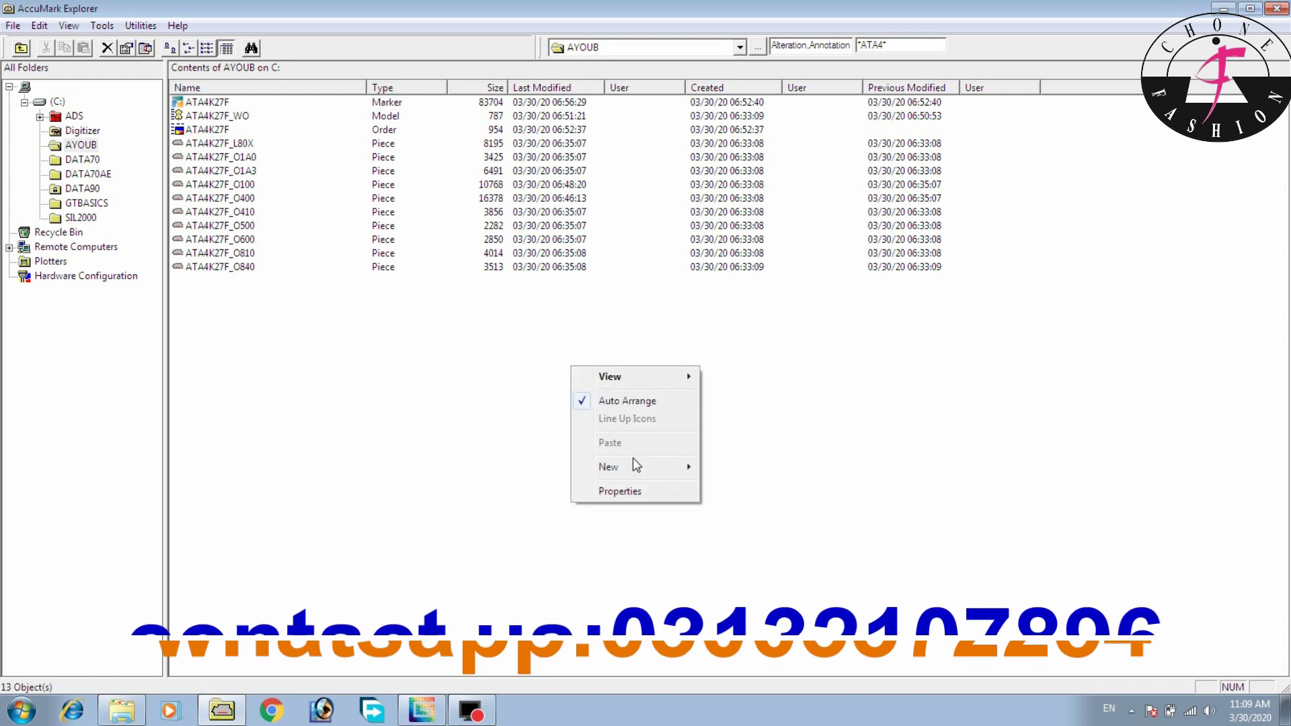
pyautogui.moveTo(633, 467)
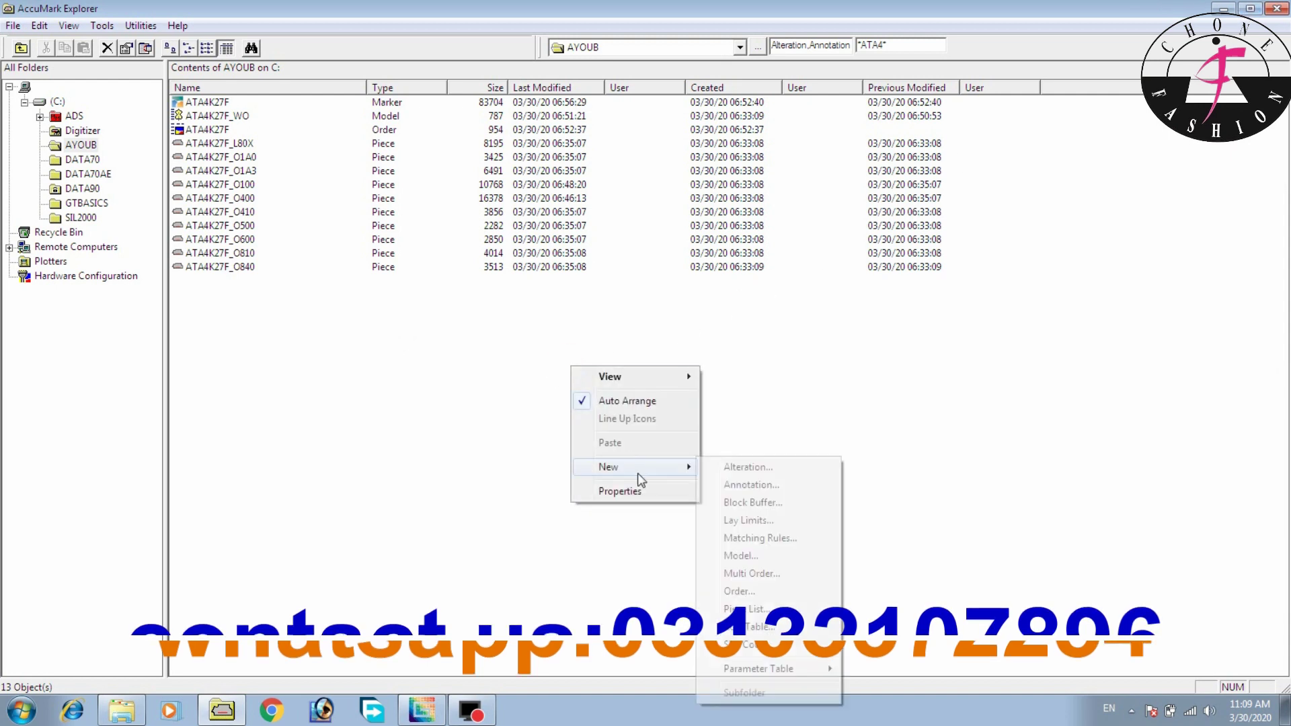
pyautogui.click(744, 485)
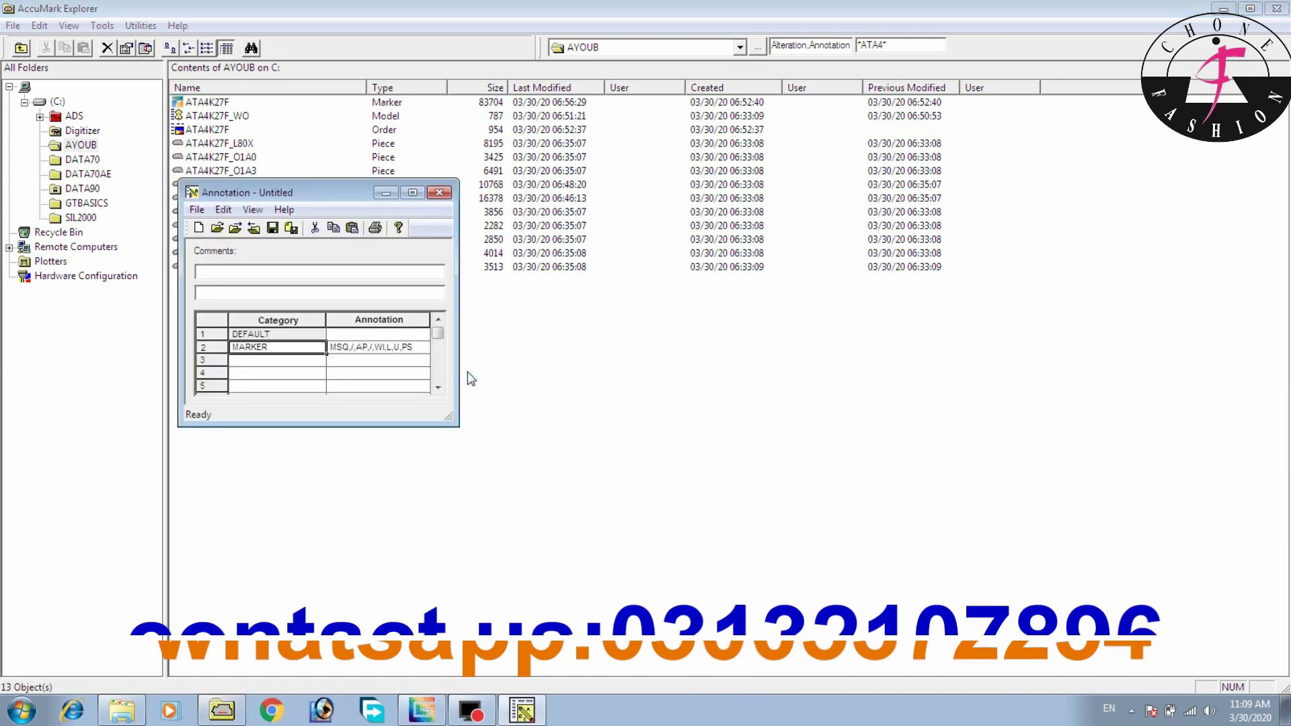
pyautogui.click(414, 193)
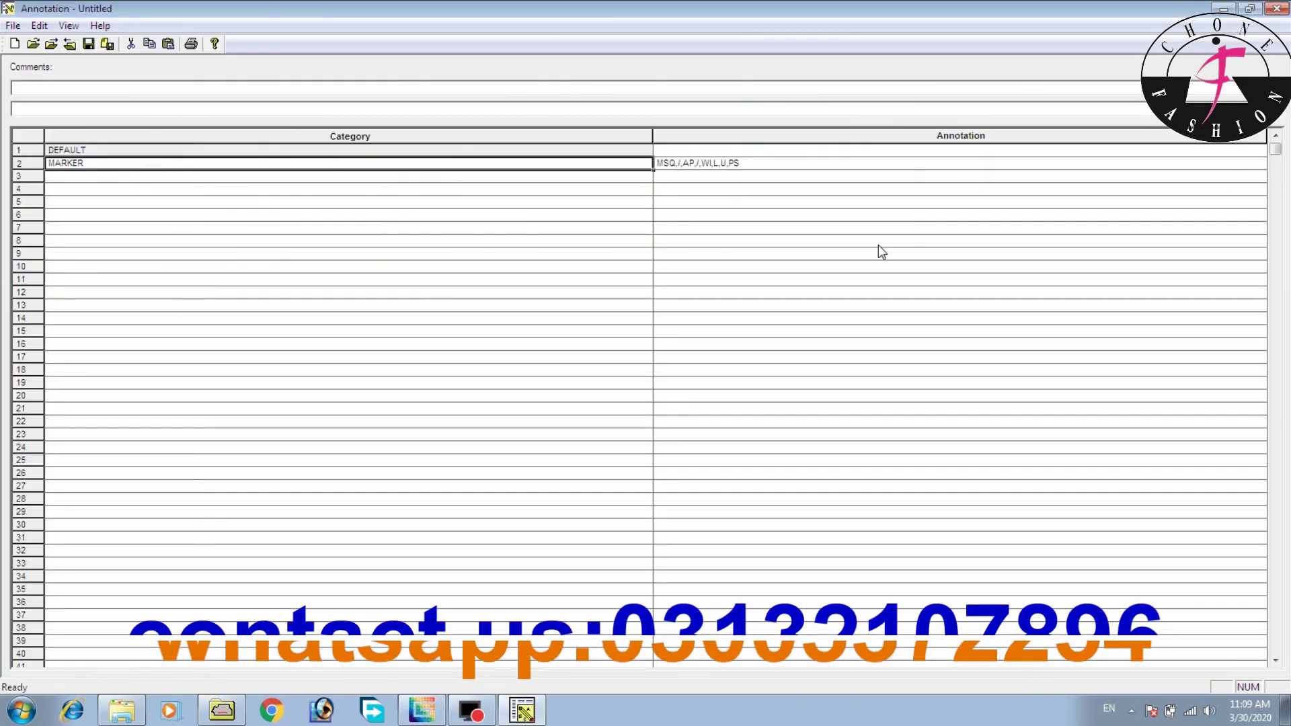
# Start the DEFAULT category's annotation format with Size, followed by a new line.
pyautogui.doubleClick(1261, 152)
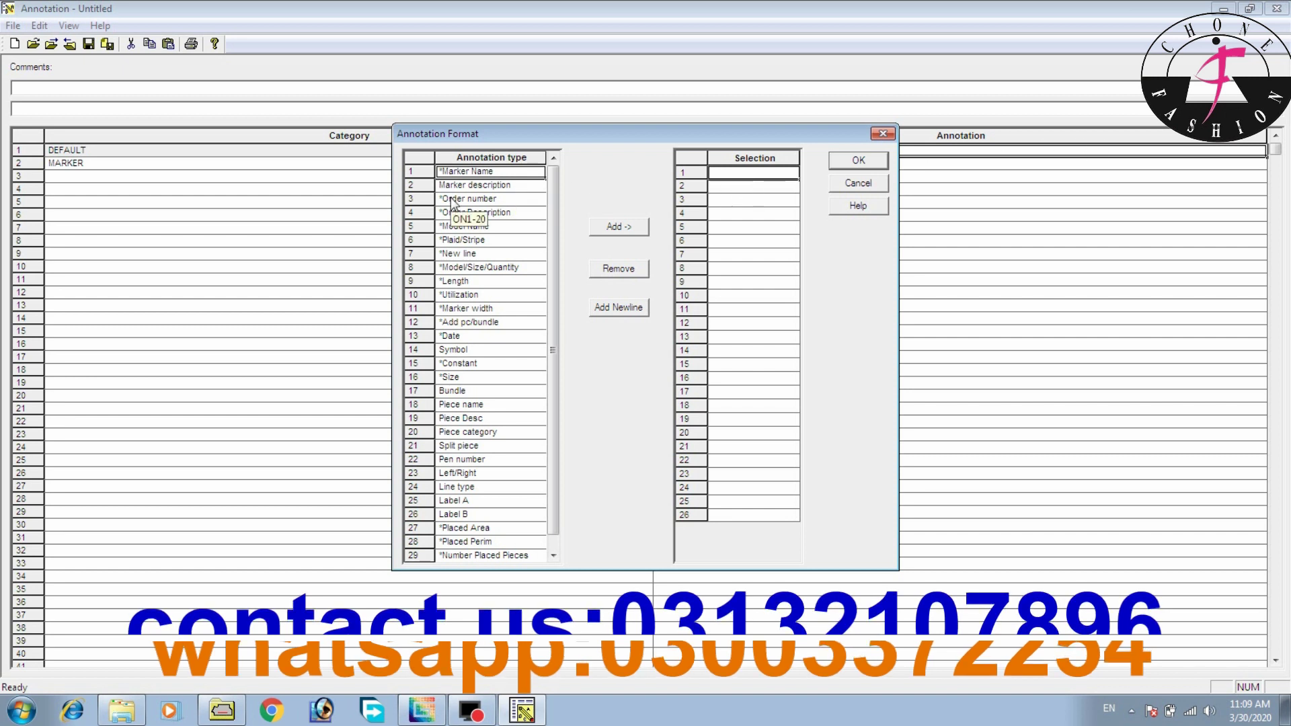
pyautogui.click(450, 377)
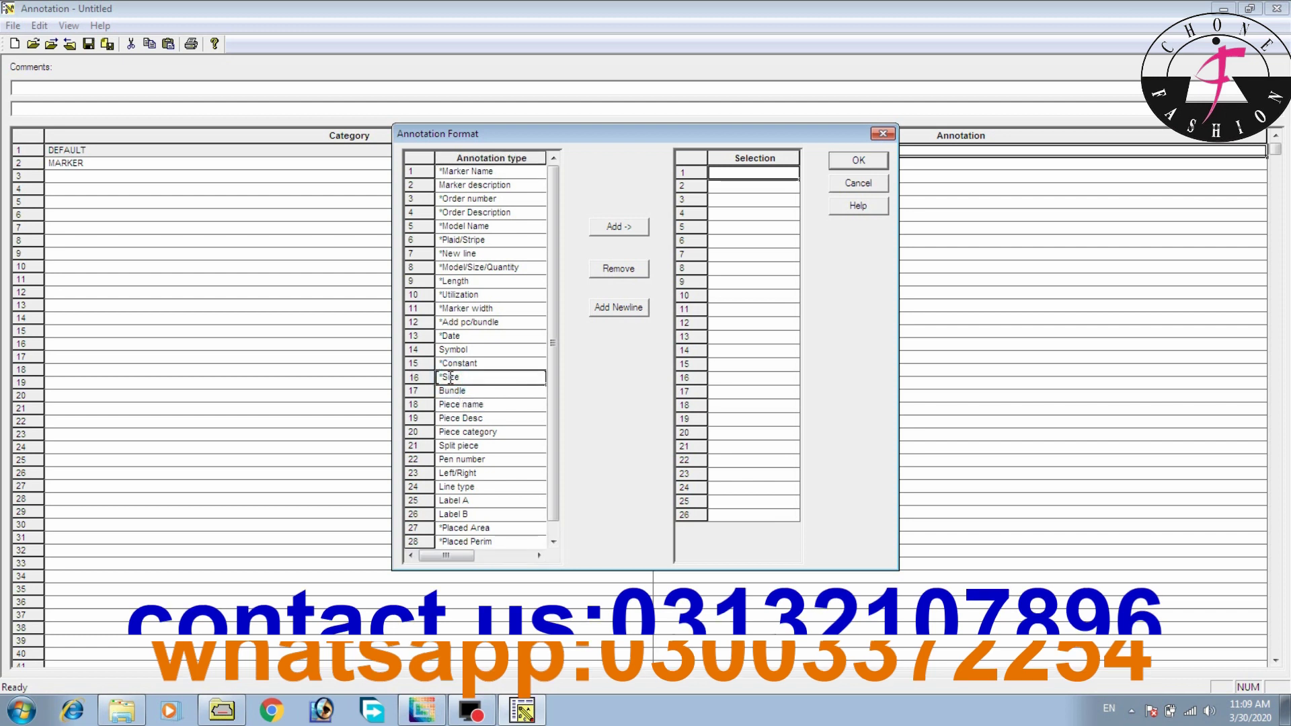
pyautogui.click(607, 229)
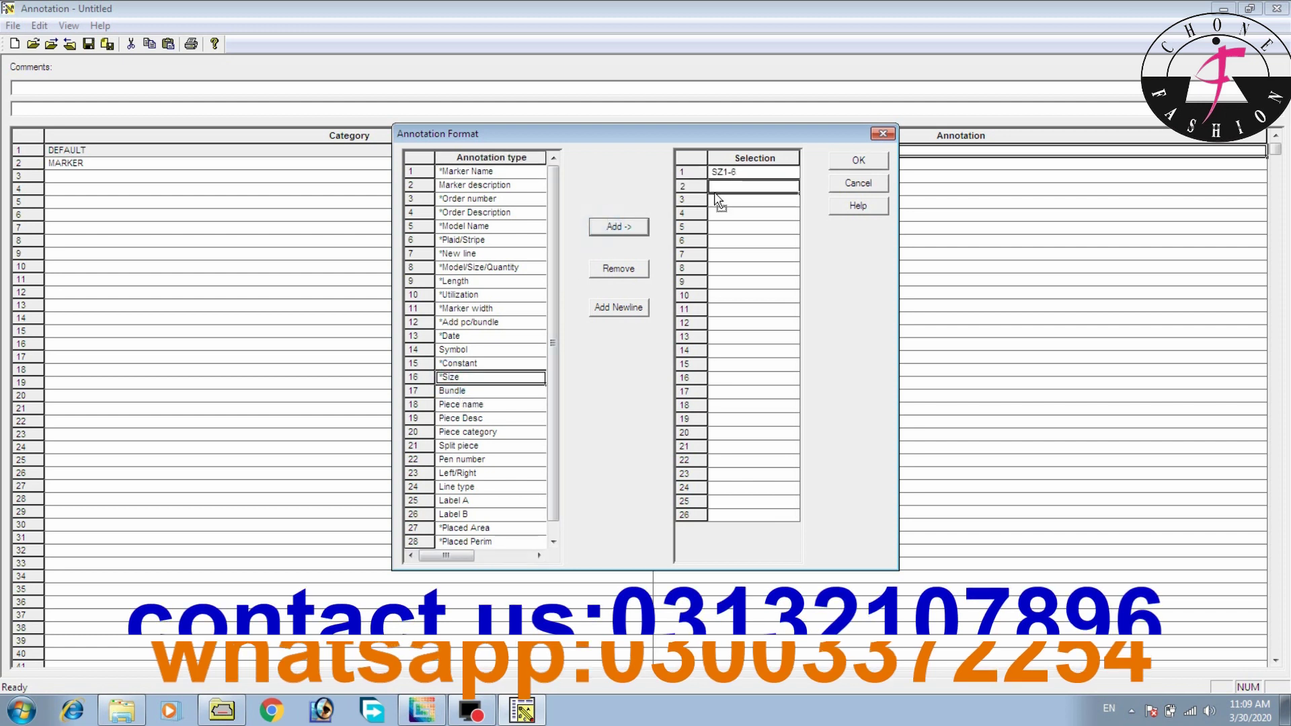
pyautogui.click(618, 307)
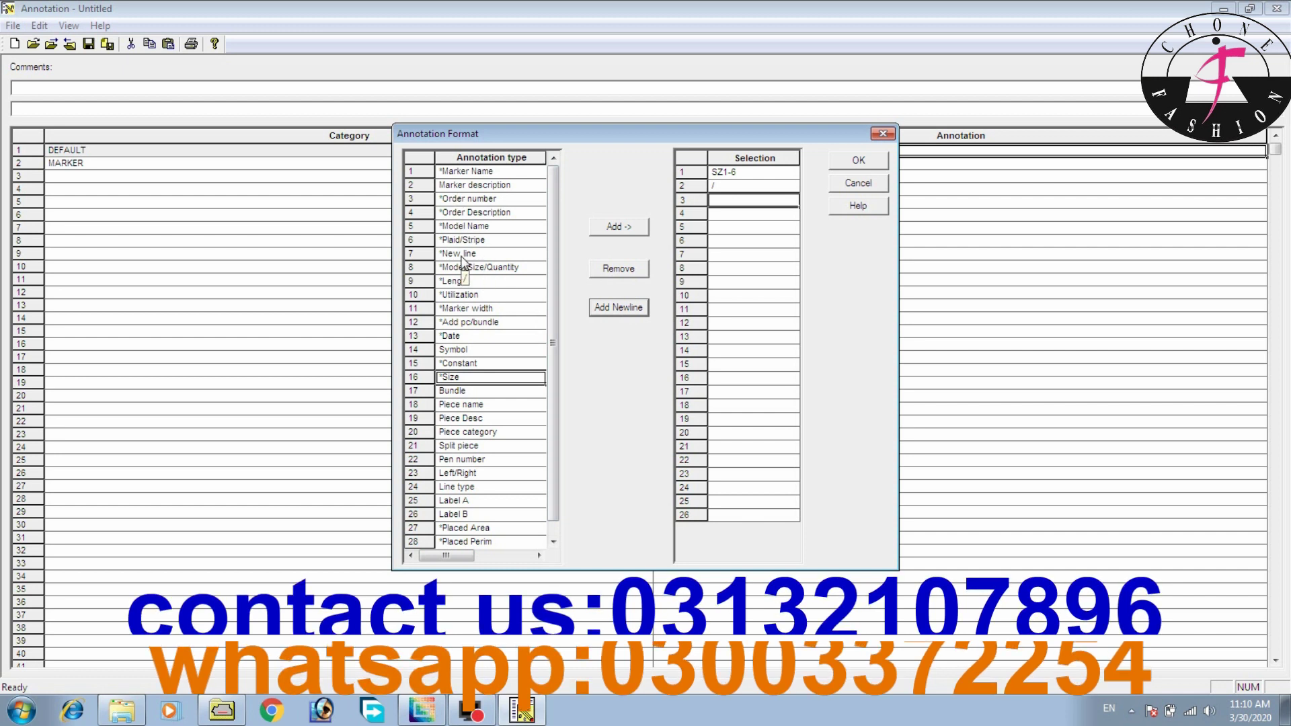
pyautogui.click(486, 405)
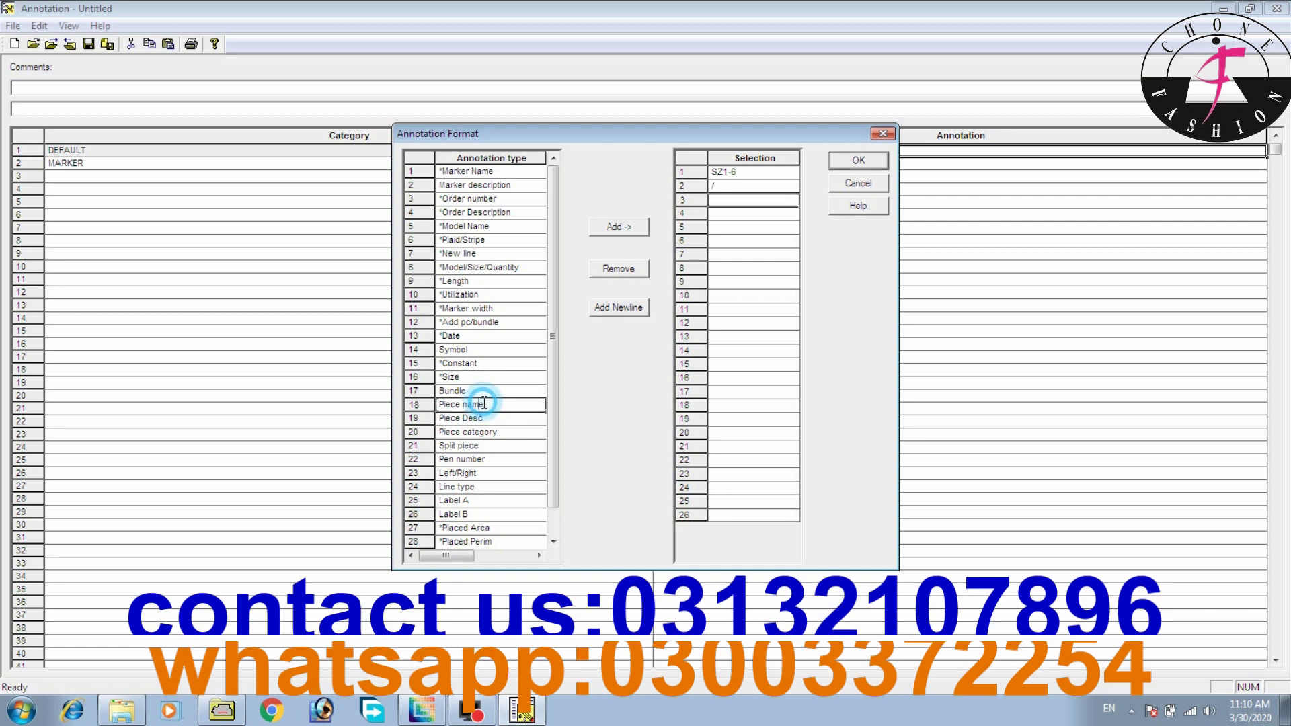
pyautogui.click(628, 311)
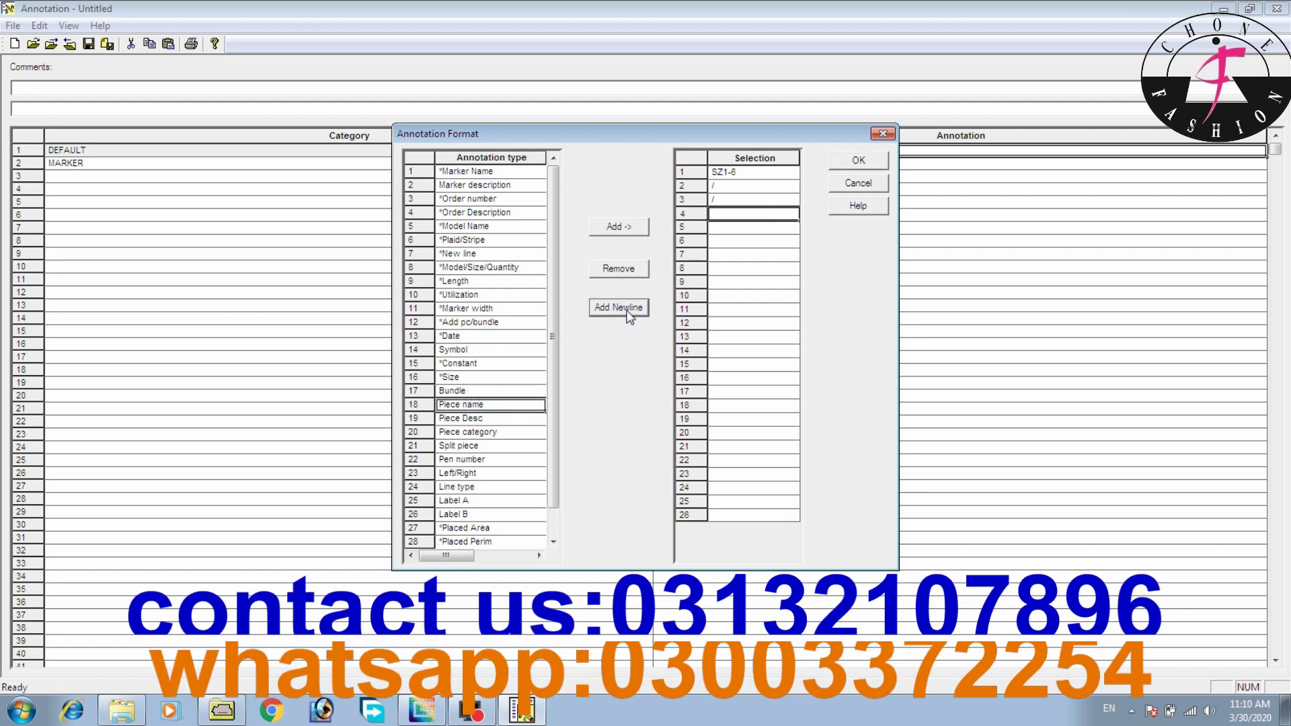
pyautogui.click(724, 199)
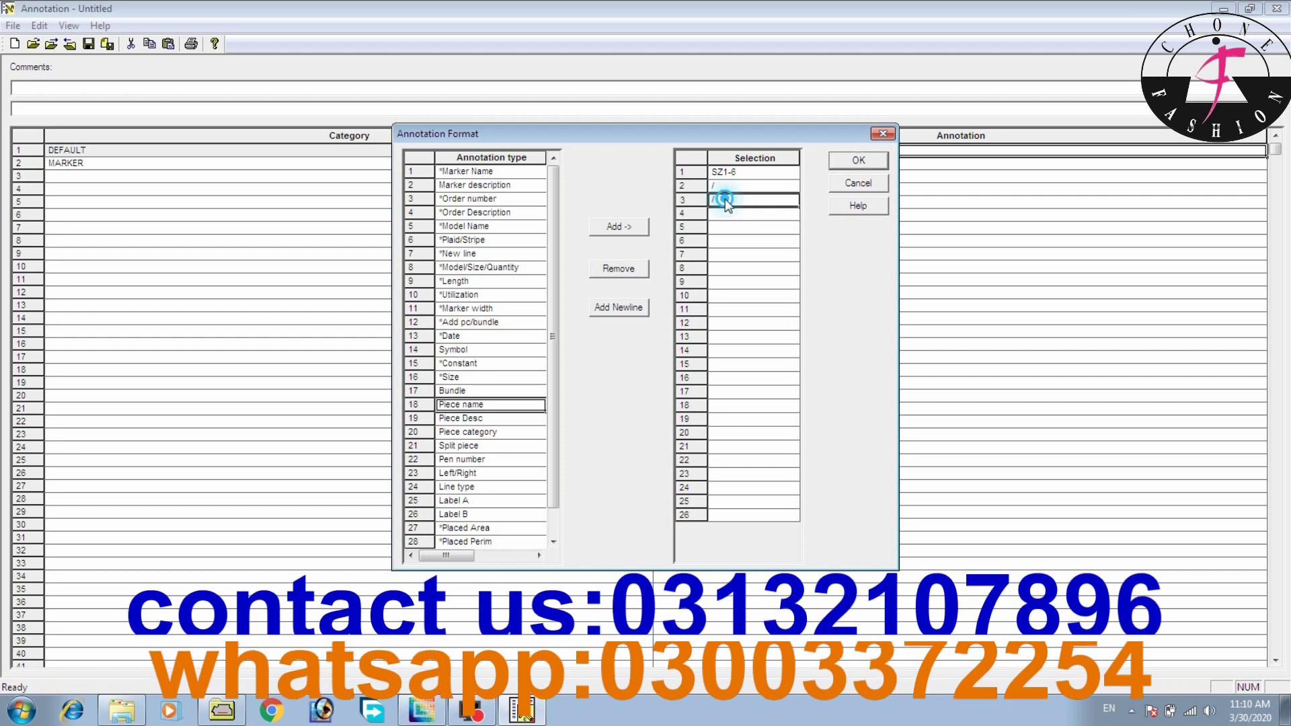
pyautogui.click(620, 269)
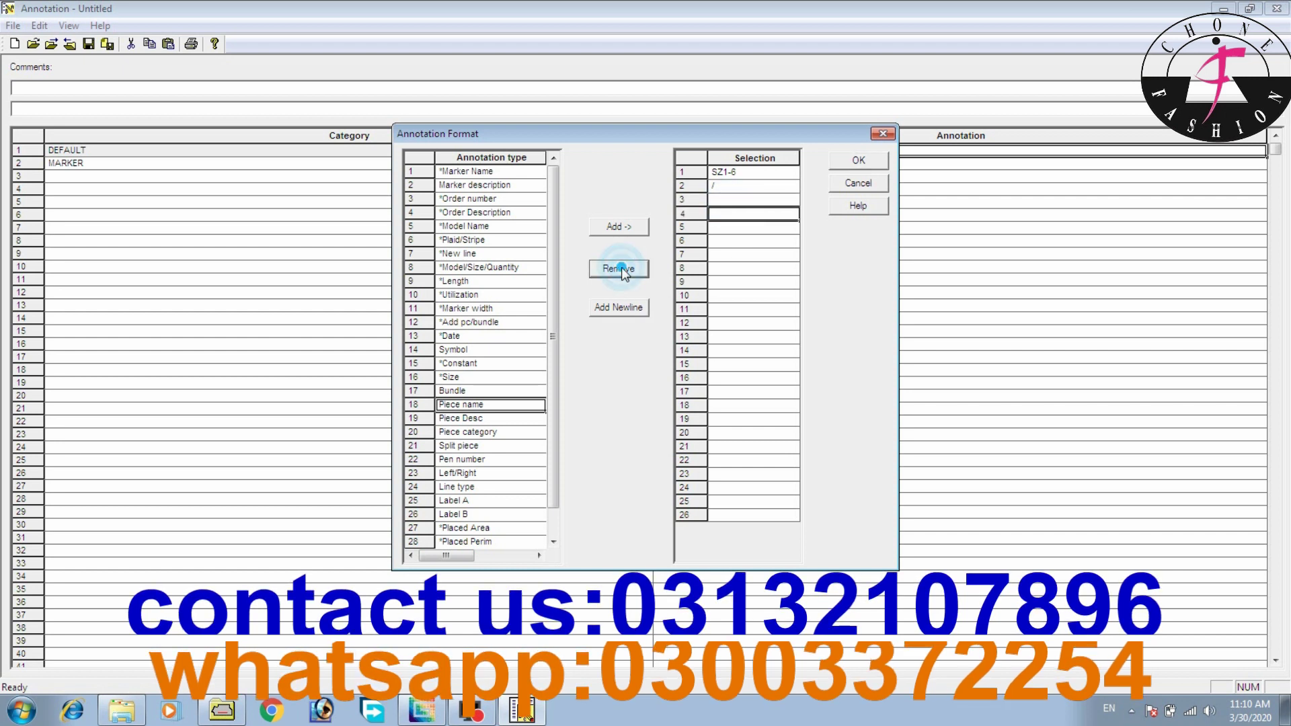
pyautogui.click(732, 201)
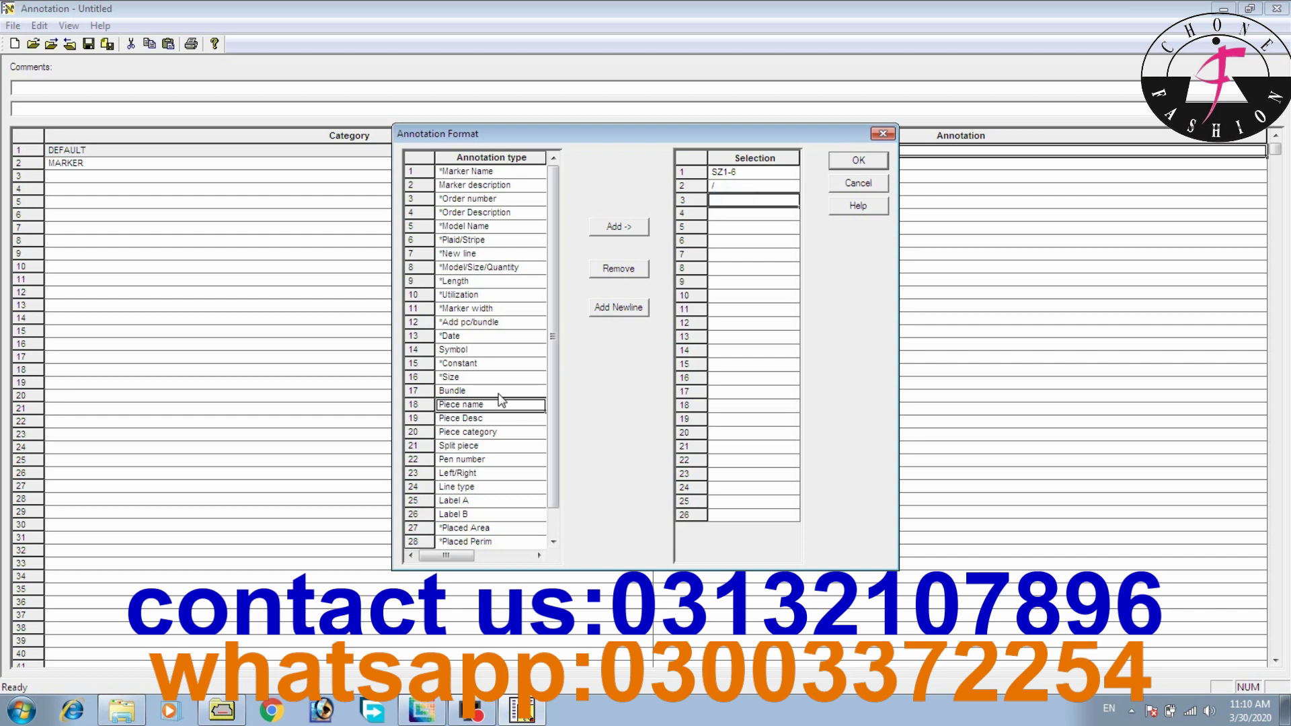
# Add Piece name as the third item of the DEFAULT annotation, followed by a new line.
pyautogui.click(475, 406)
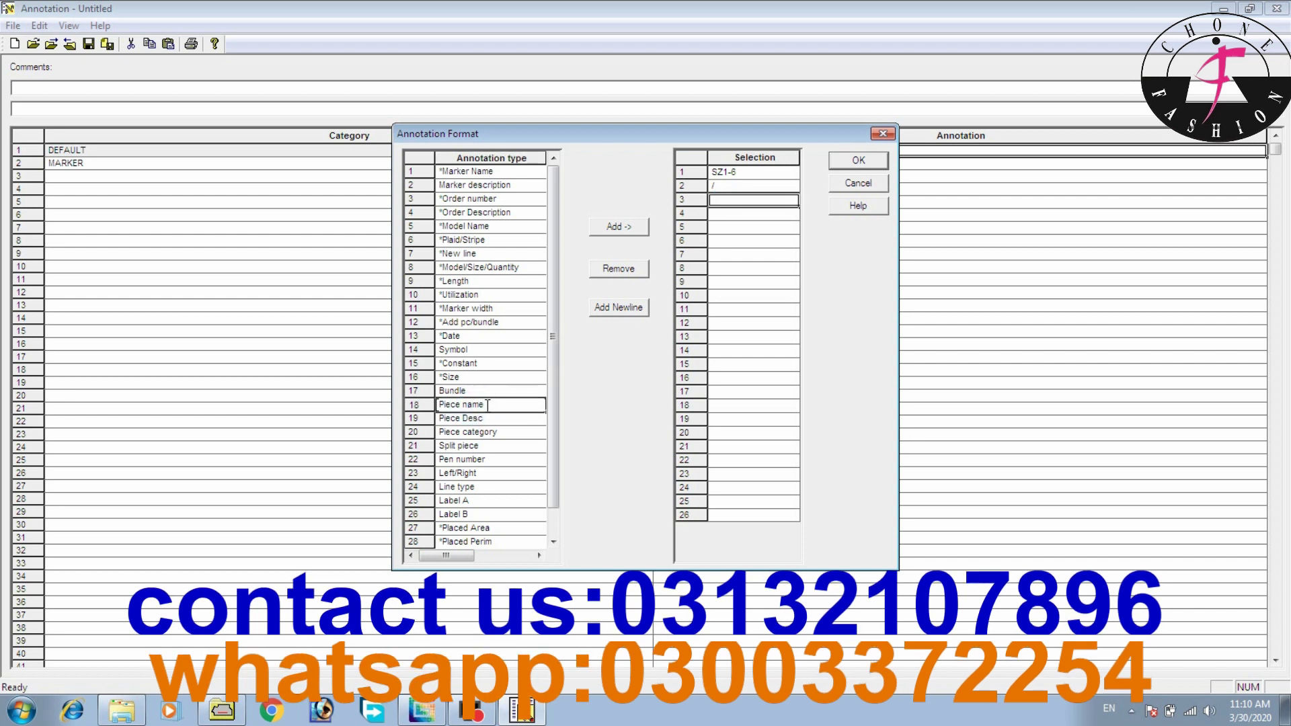
pyautogui.click(616, 228)
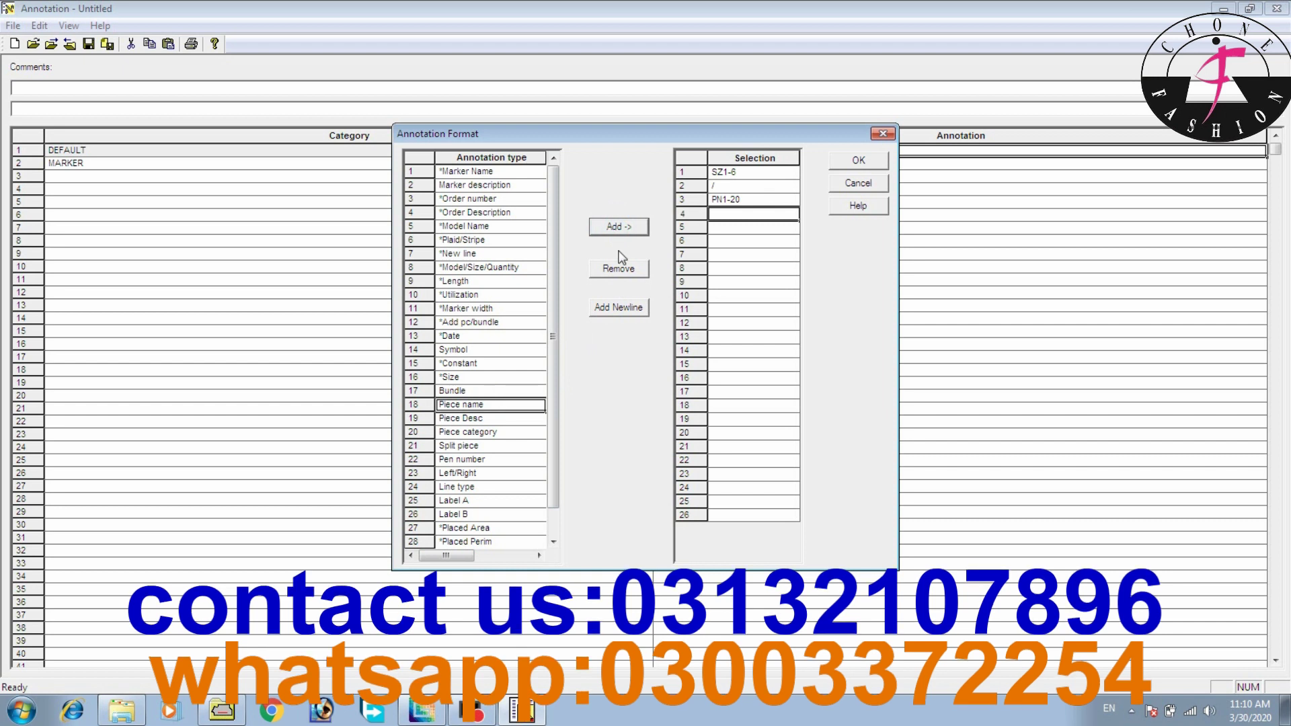
pyautogui.click(628, 310)
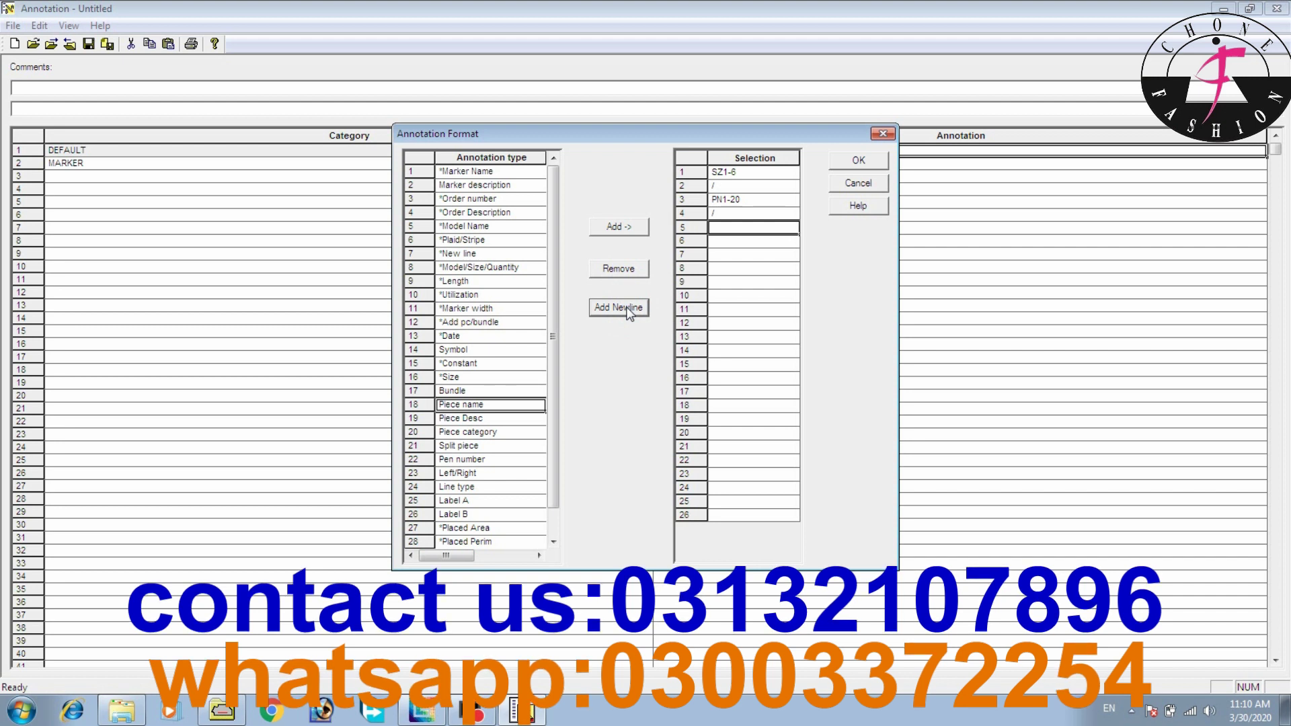
# Add Bundle as the fifth item of the DEFAULT annotation and accept the format.
pyautogui.click(478, 393)
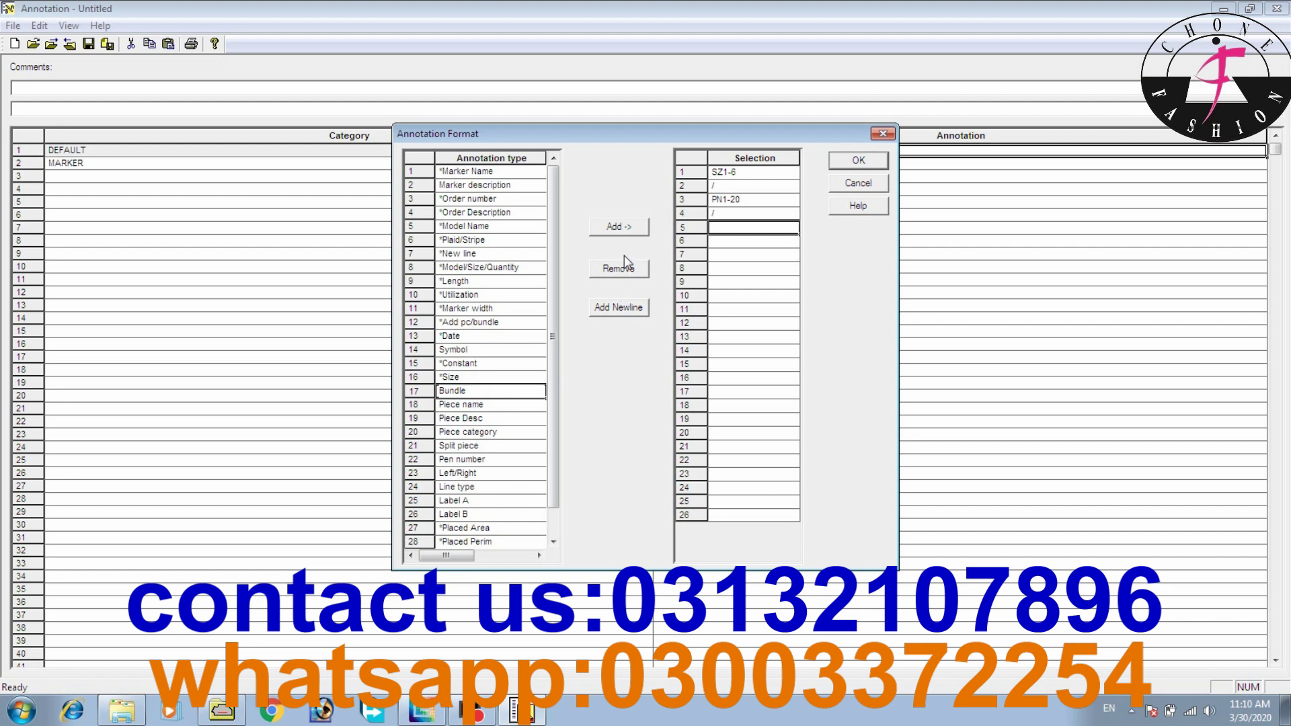
pyautogui.click(628, 232)
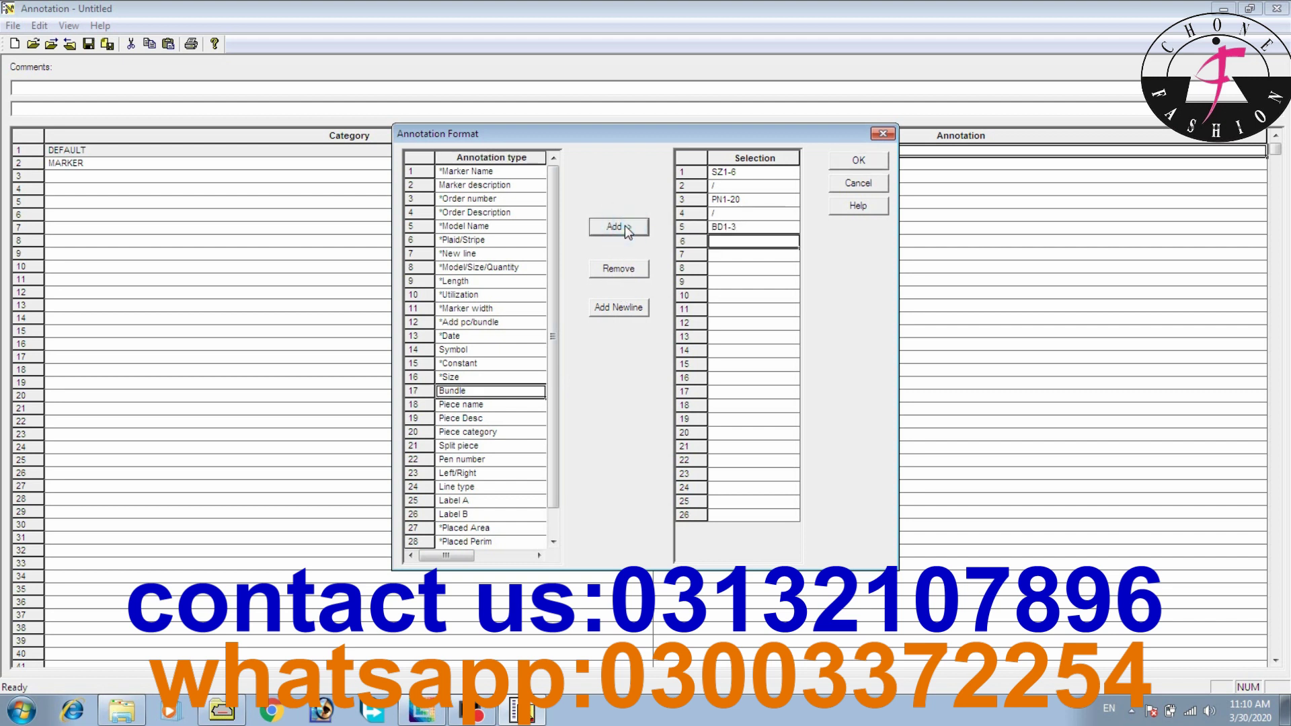
pyautogui.click(856, 165)
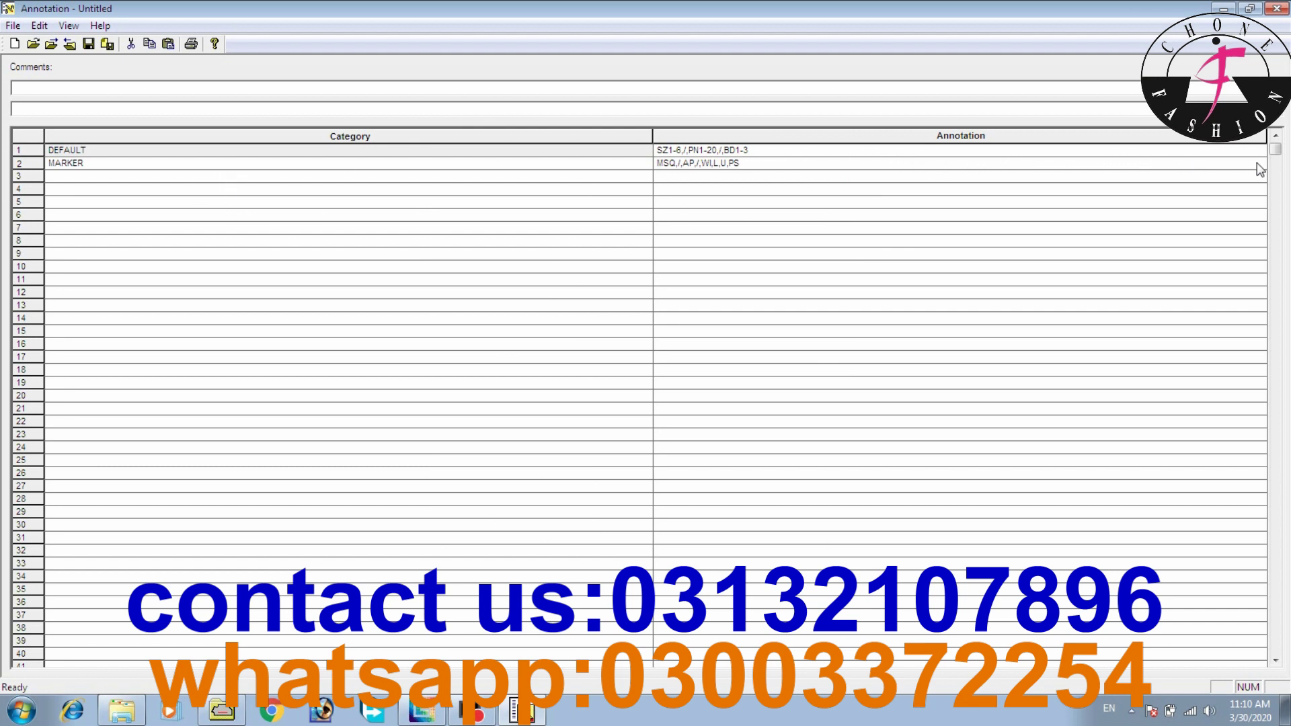
# In the MARKER category's annotation format, overwrite the first item with Marker Name and the second with a new line.
pyautogui.doubleClick(1260, 169)
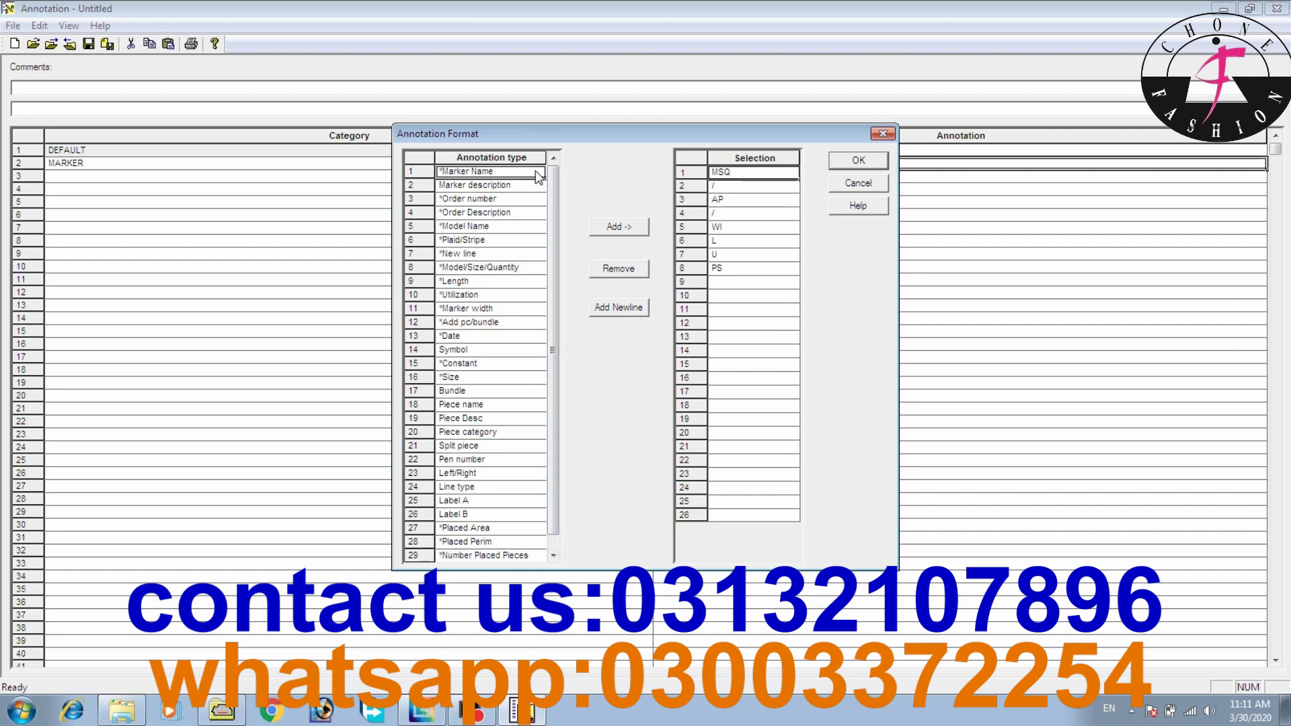
pyautogui.click(616, 229)
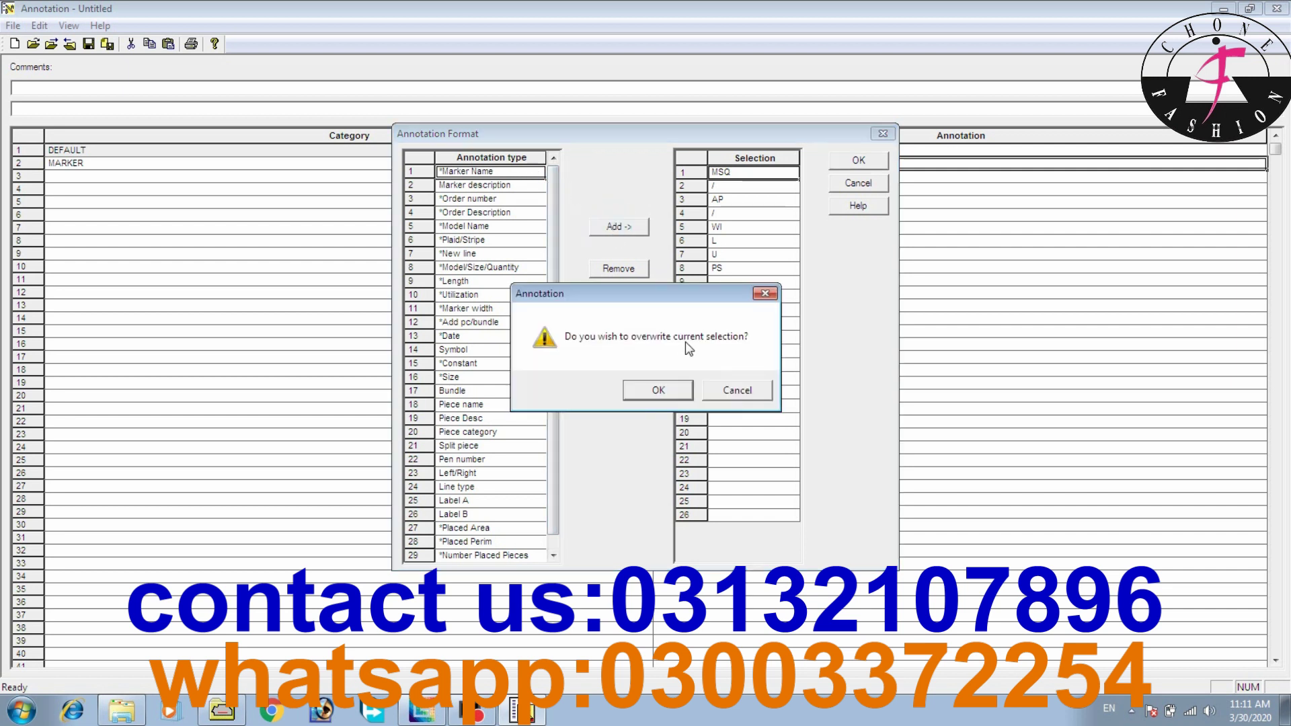
pyautogui.click(687, 391)
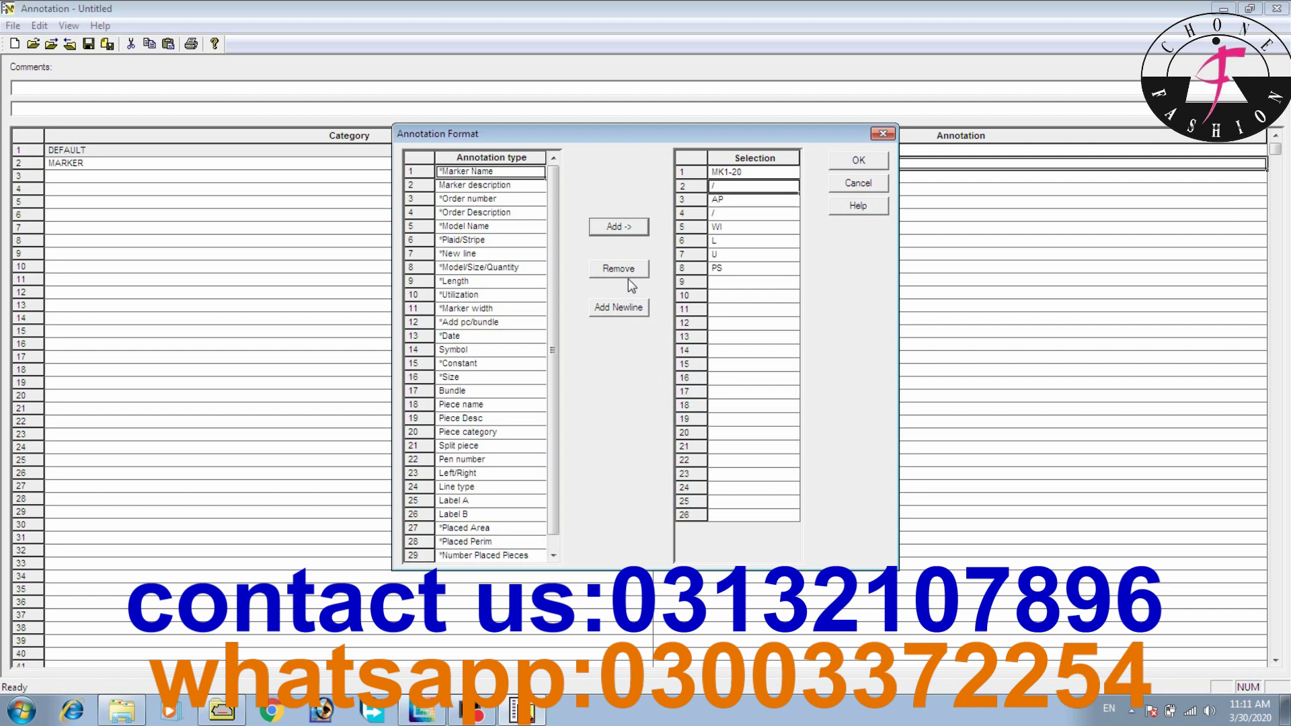
pyautogui.click(627, 310)
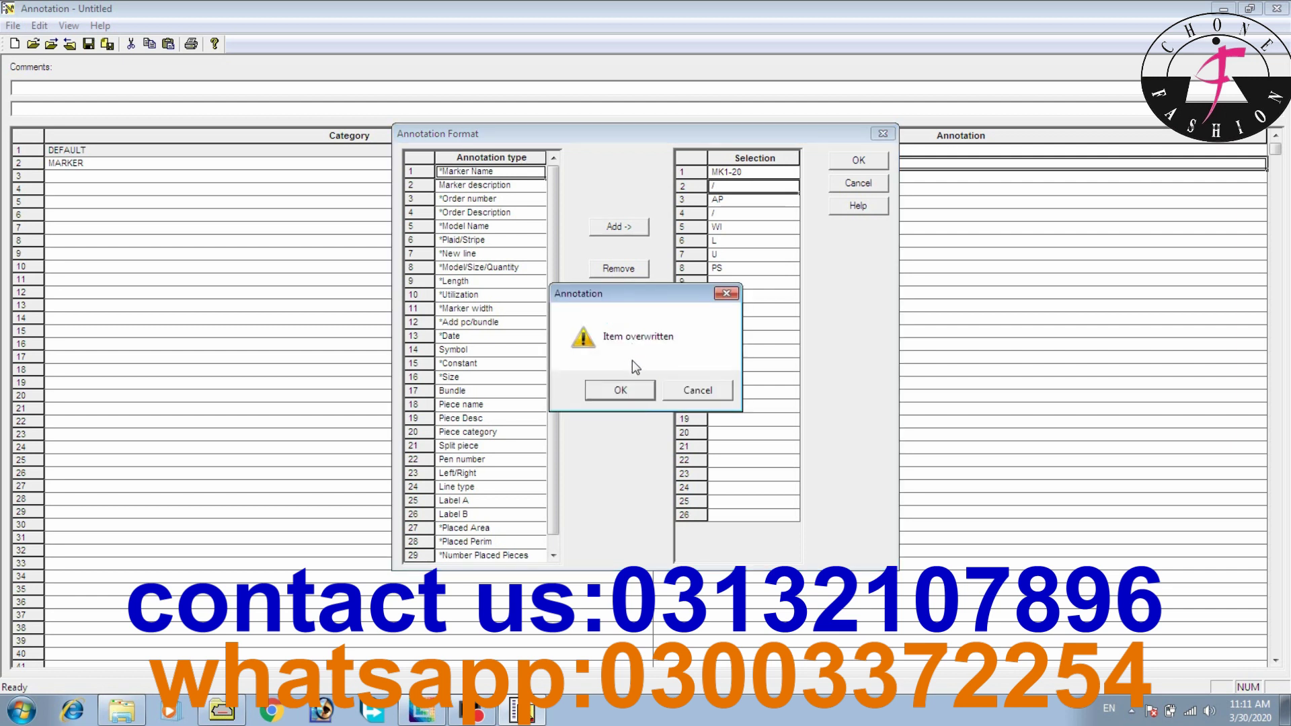
pyautogui.click(632, 388)
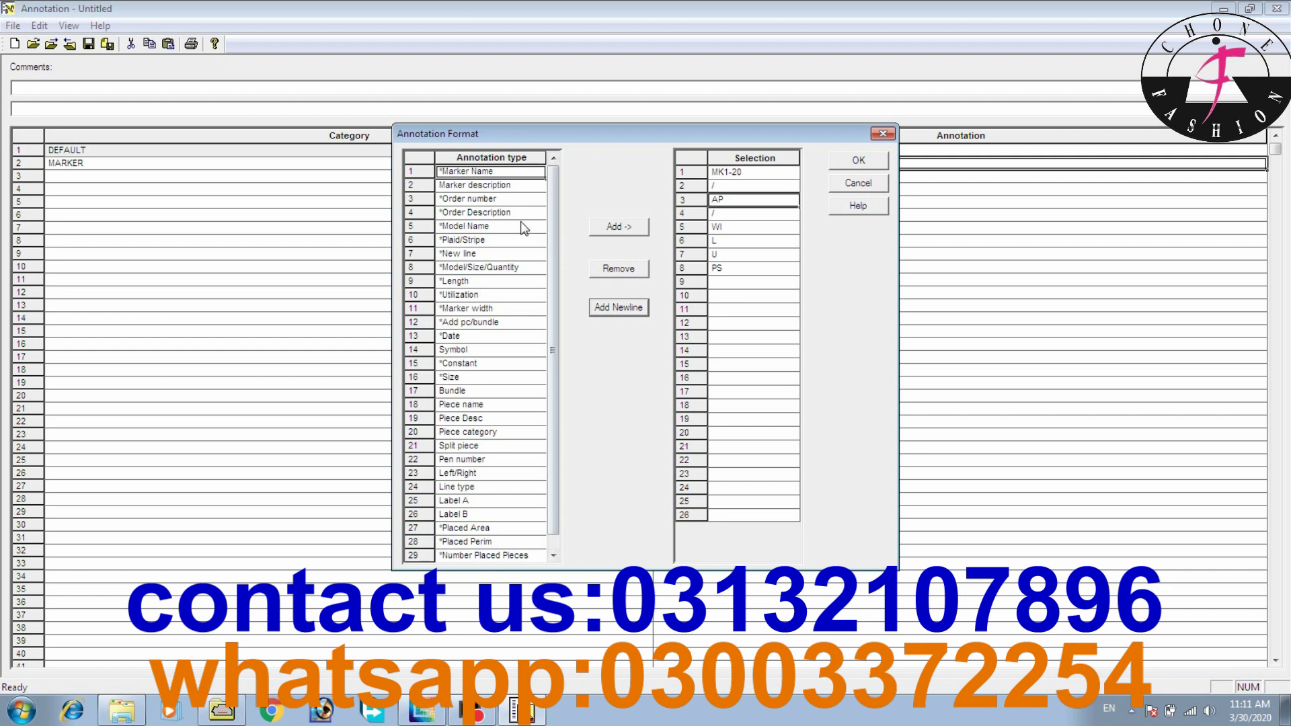
# Overwrite the third item of the MARKER annotation with Order number and the fourth with a new line.
pyautogui.click(494, 199)
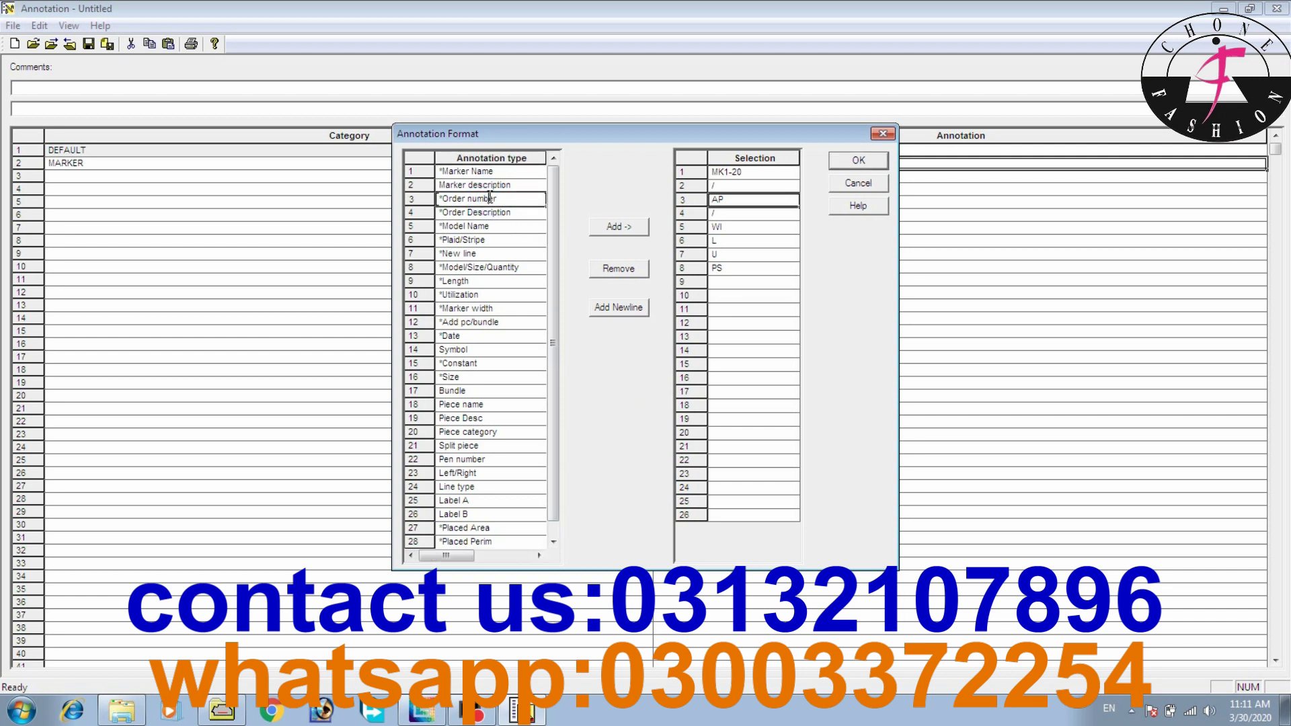
pyautogui.click(619, 229)
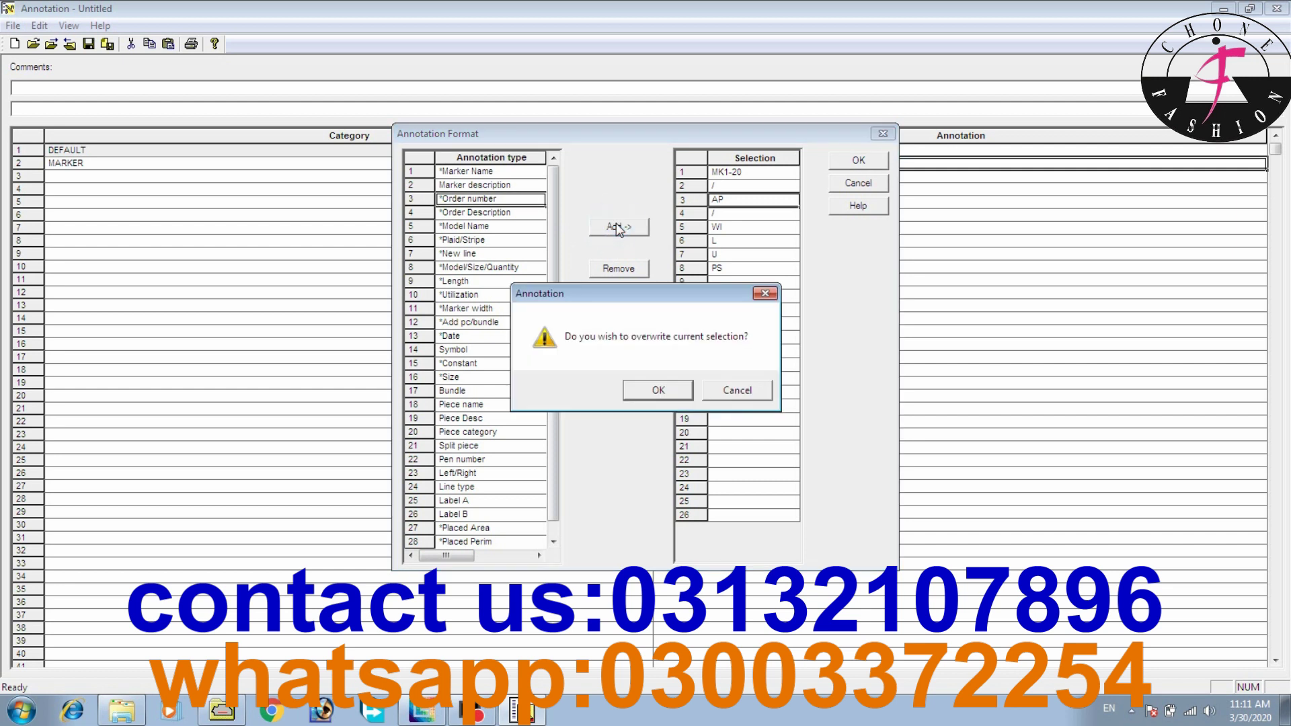
pyautogui.click(658, 391)
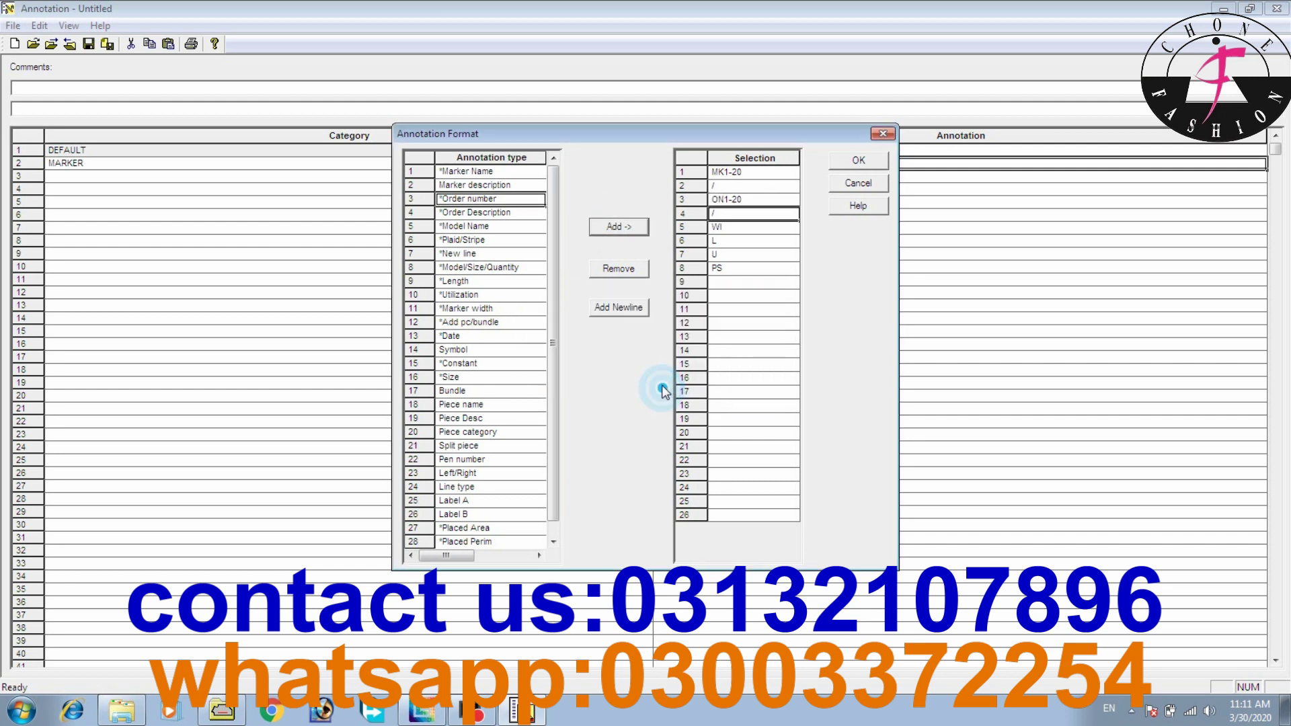
pyautogui.click(619, 308)
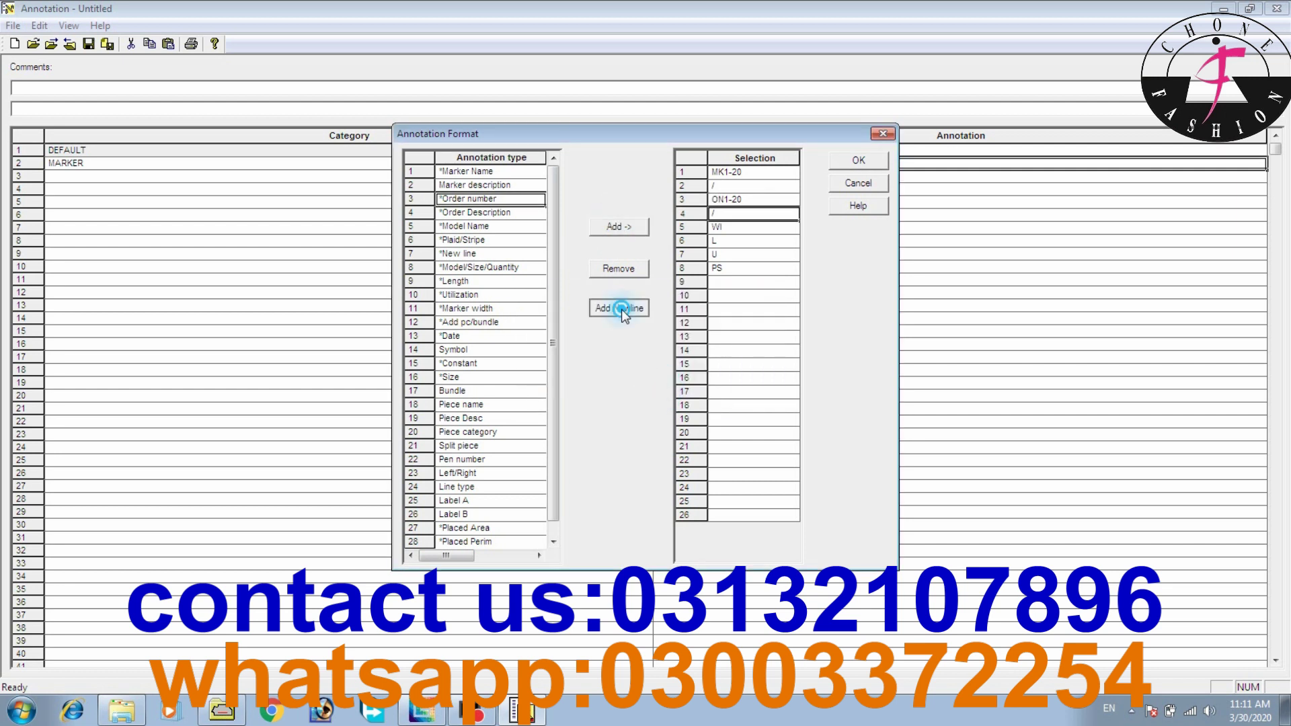
pyautogui.click(635, 390)
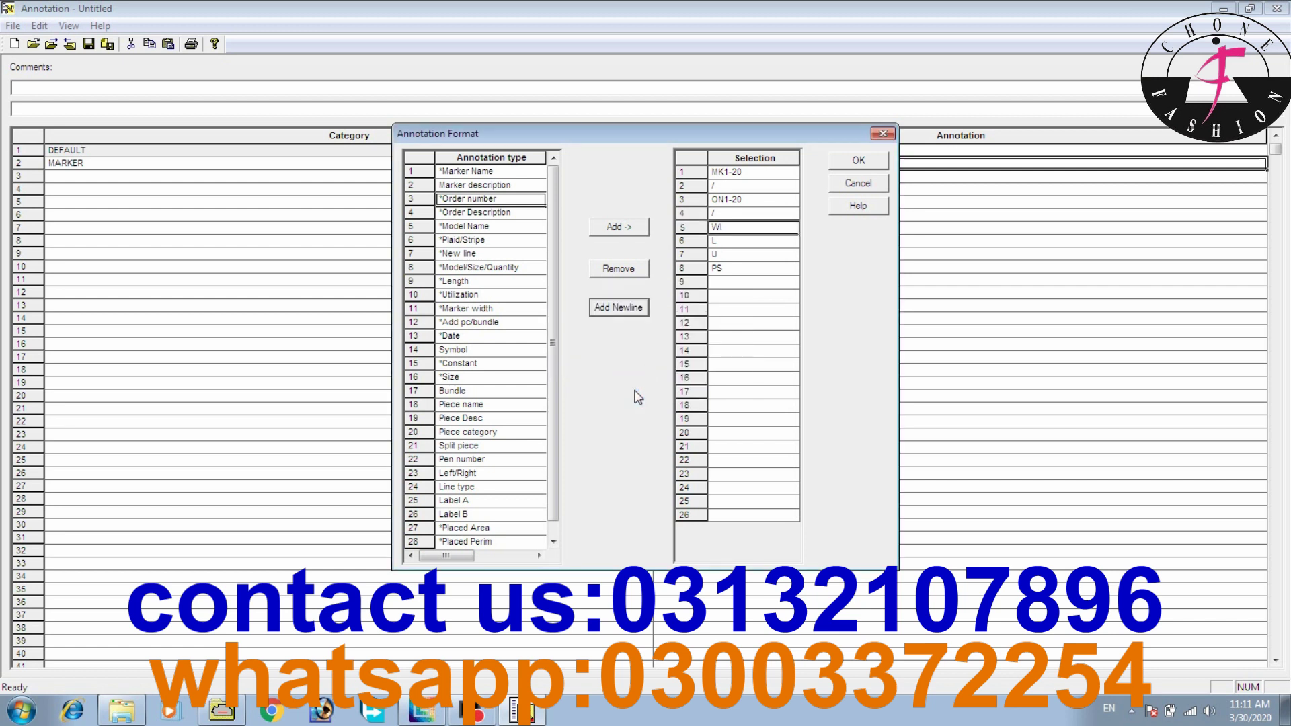
# Overwrite the fifth item of the MARKER annotation with Model Name and the sixth with a new line.
pyautogui.click(475, 227)
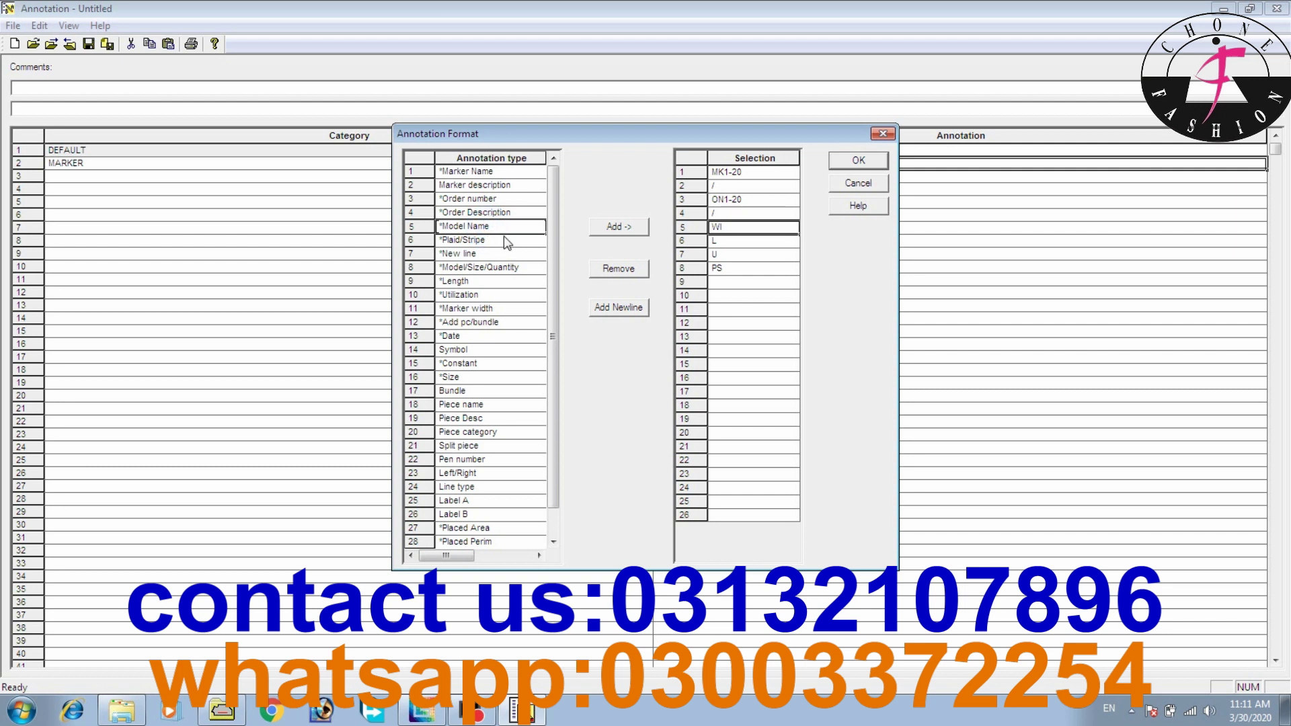
pyautogui.click(619, 228)
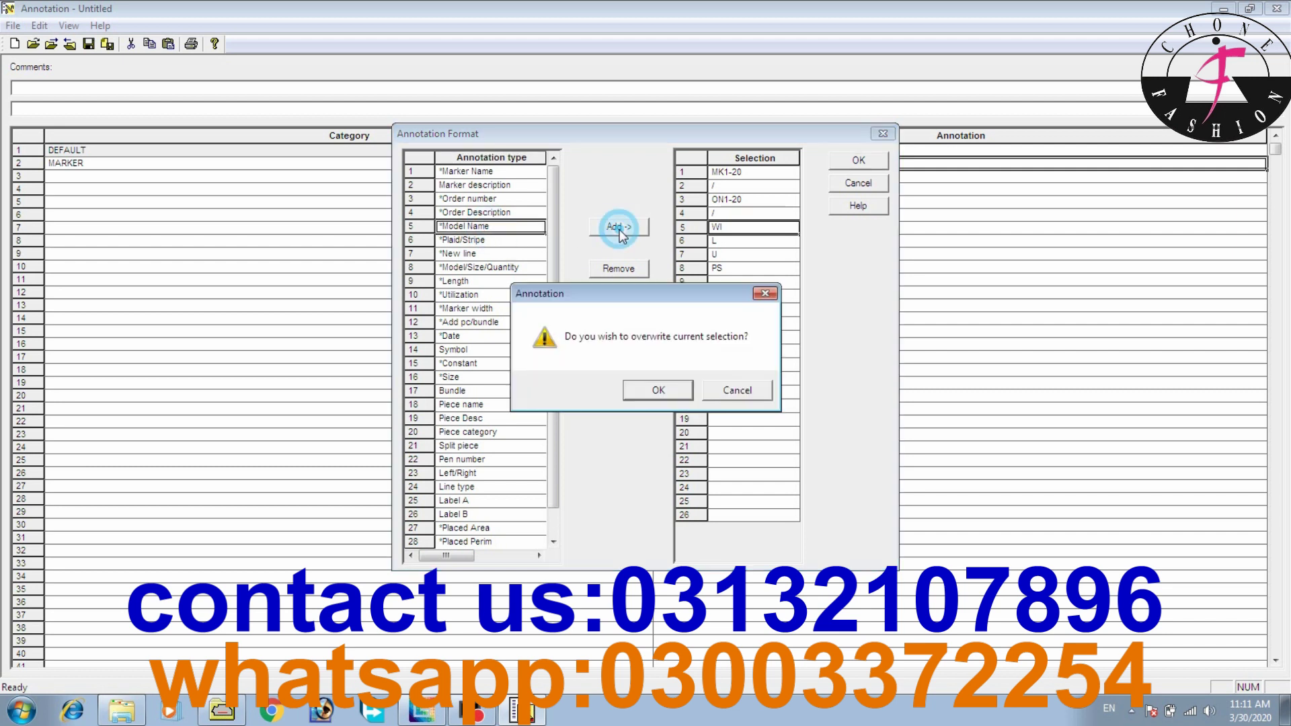
pyautogui.click(655, 390)
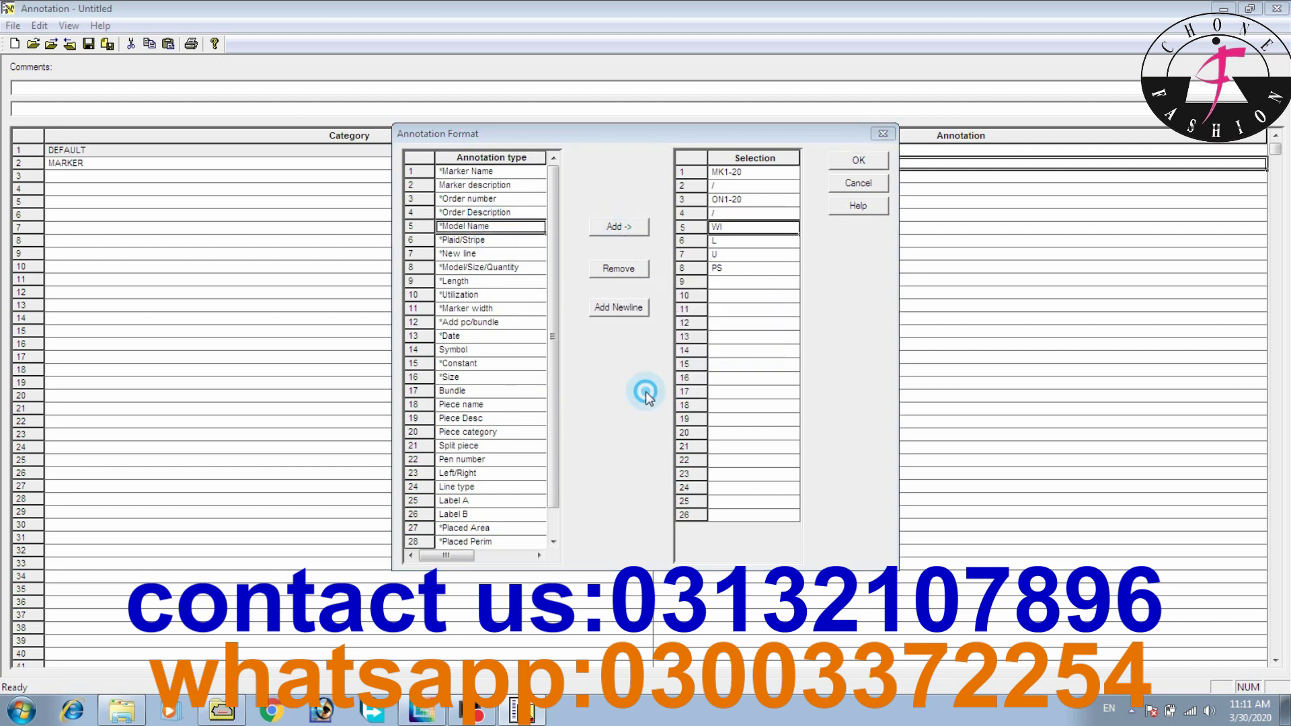
pyautogui.click(618, 307)
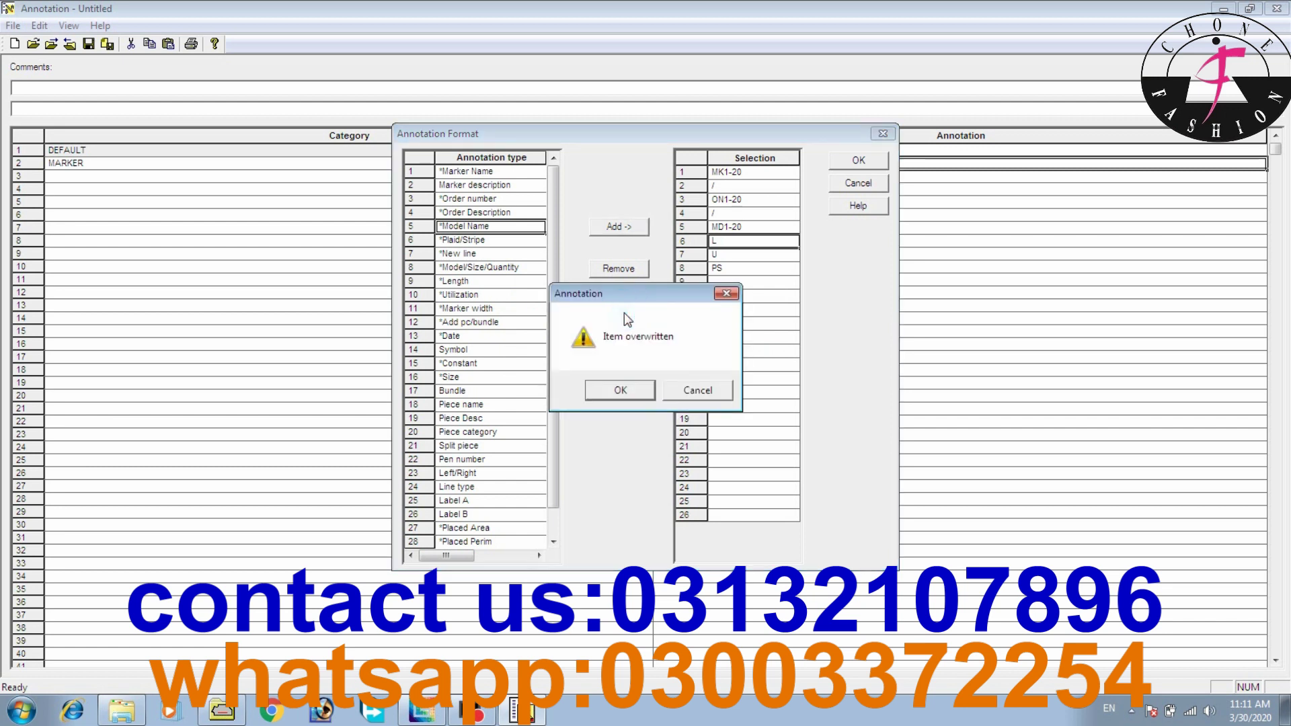
pyautogui.click(644, 391)
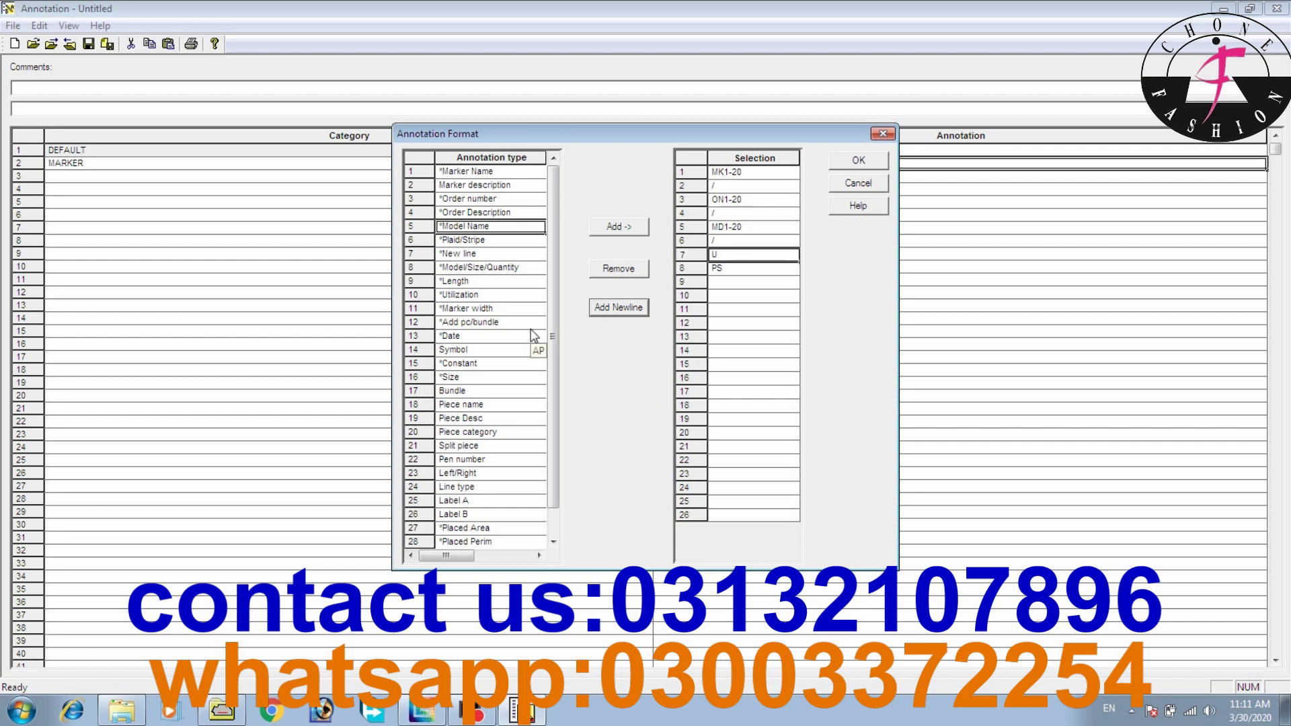
# Overwrite the seventh item of the MARKER annotation with Size and the eighth with a new line.
pyautogui.click(478, 377)
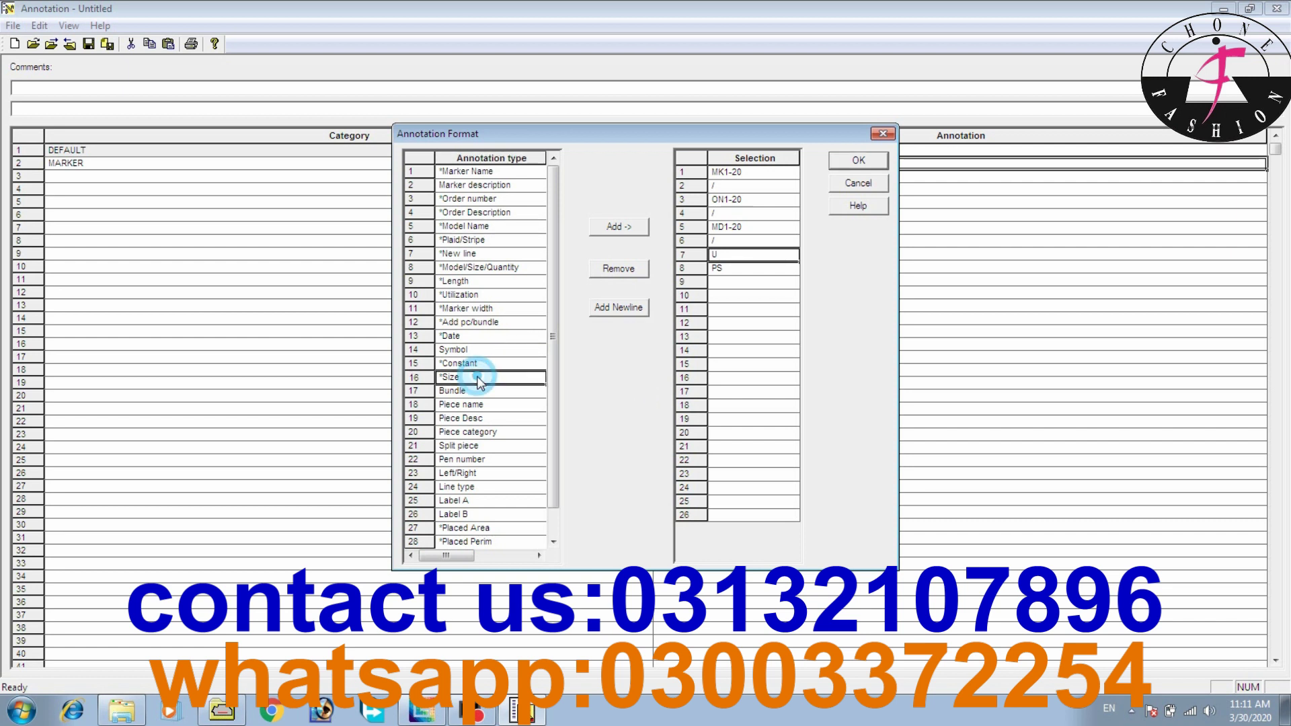
pyautogui.click(618, 228)
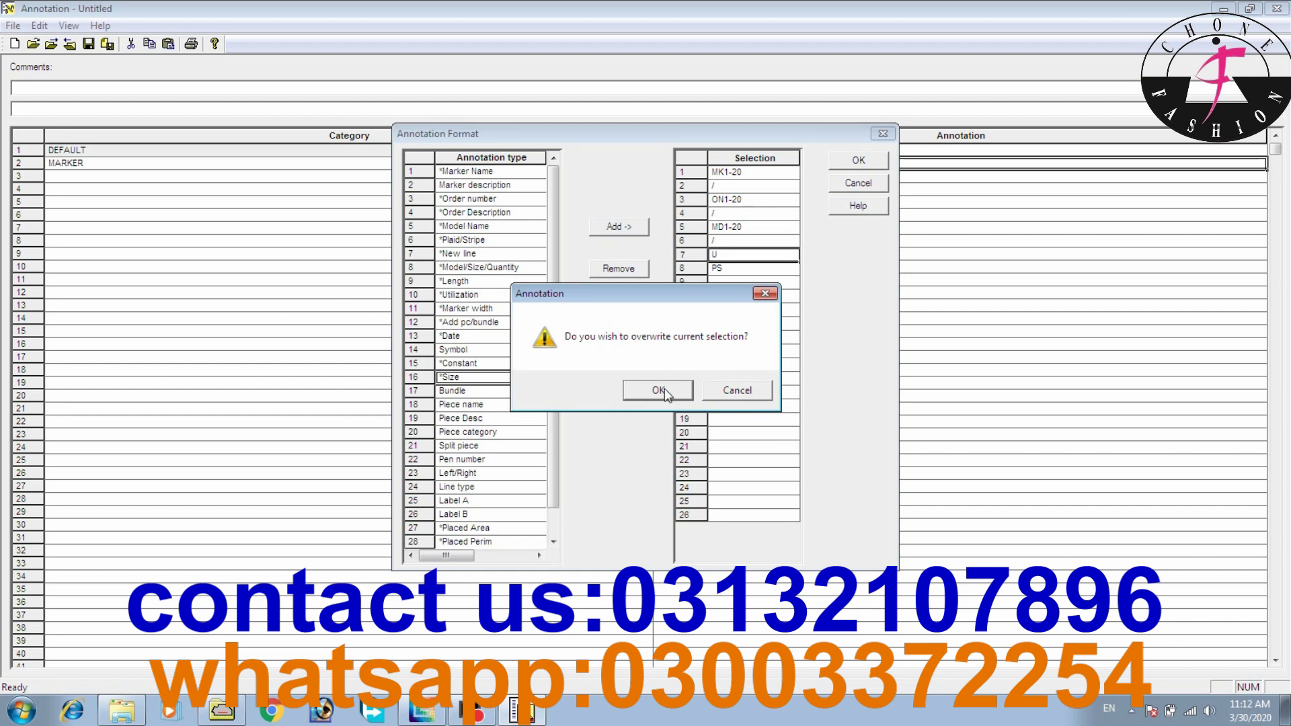
pyautogui.click(659, 391)
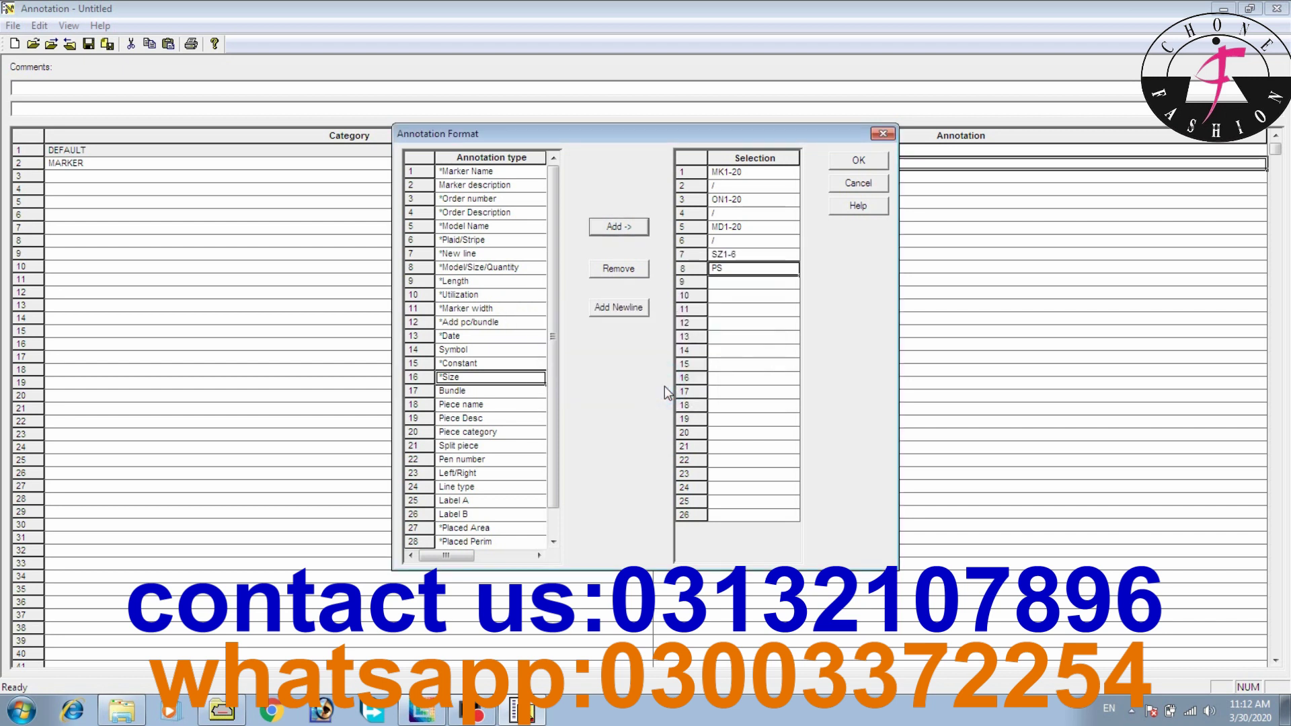
pyautogui.click(620, 307)
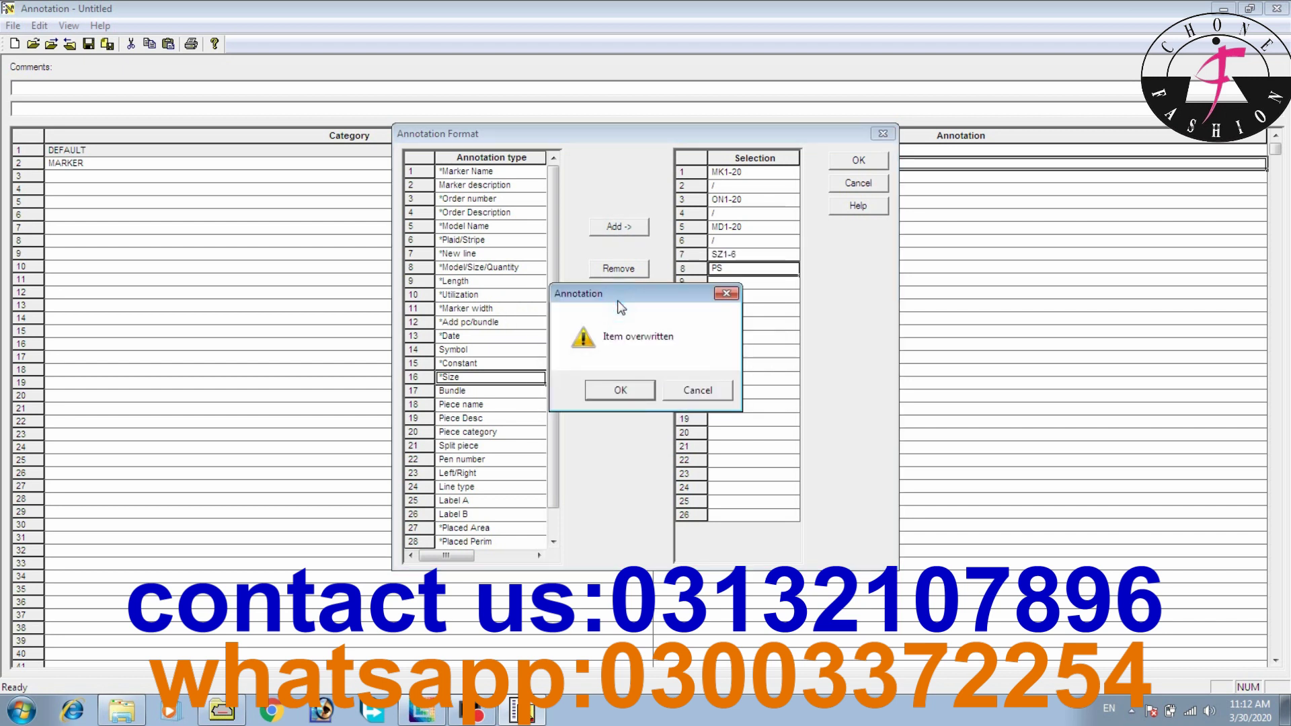
pyautogui.click(620, 391)
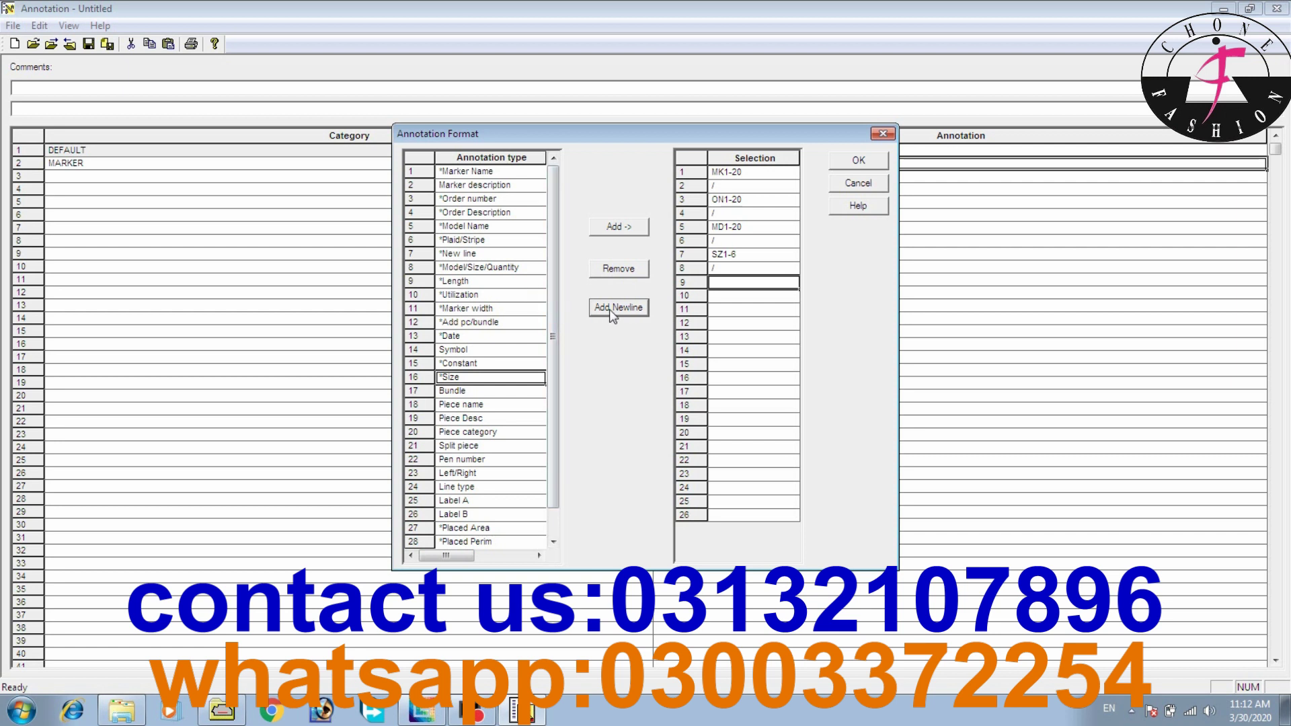
# Add Constant as the ninth item of the MARKER annotation, followed by a new line.
pyautogui.click(496, 363)
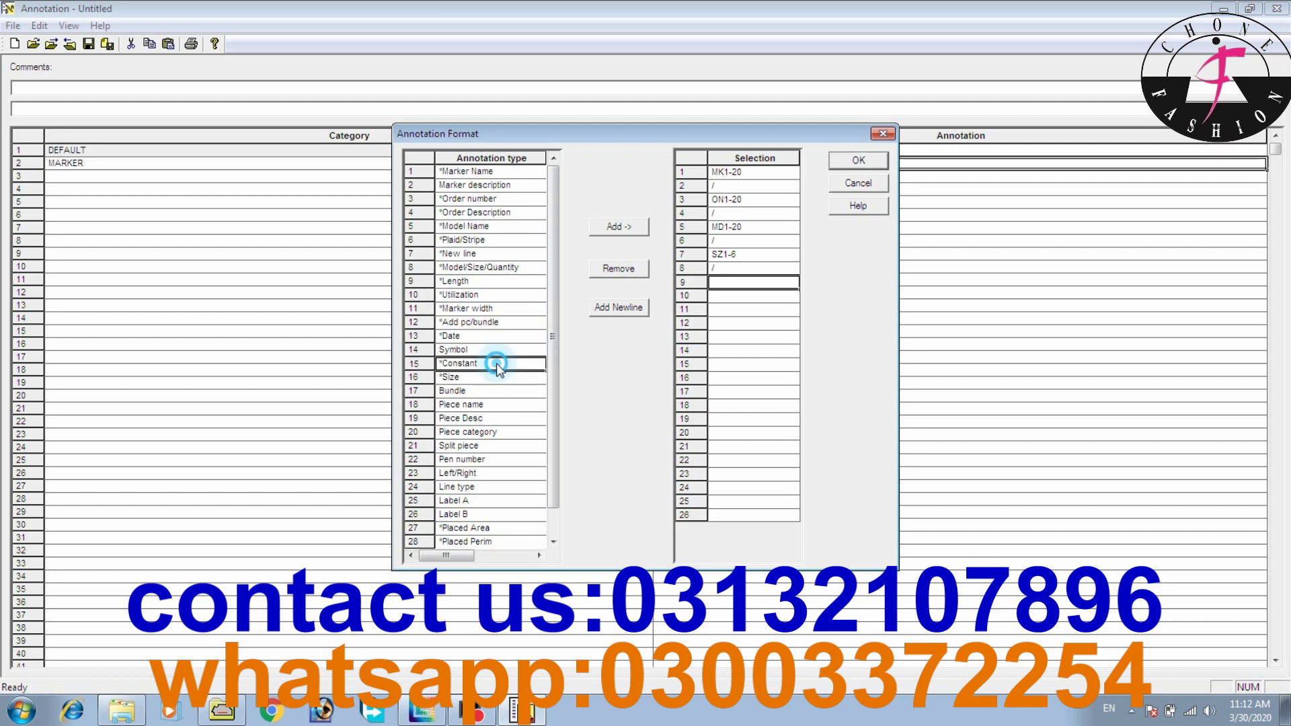
pyautogui.click(630, 231)
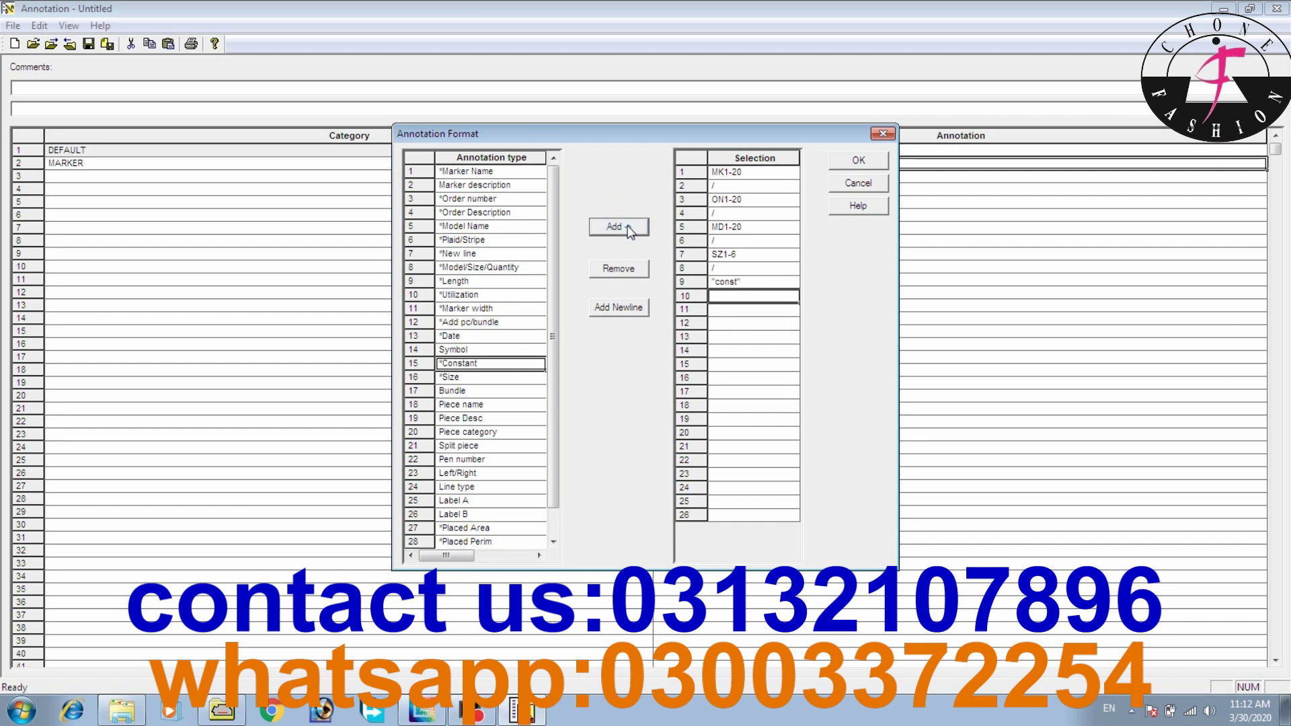
pyautogui.click(623, 308)
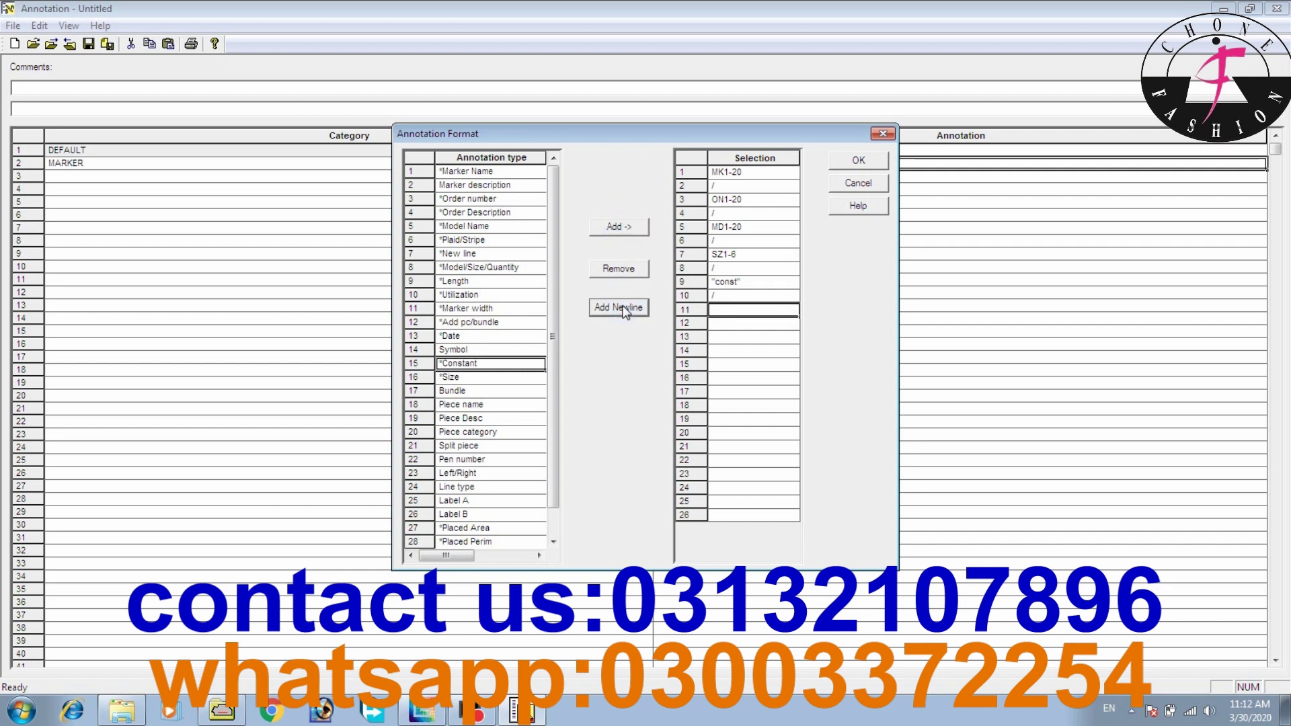
# Add Length as the eleventh and Marker width as the thirteenth item of the MARKER annotation, each followed by a new line.
pyautogui.click(483, 281)
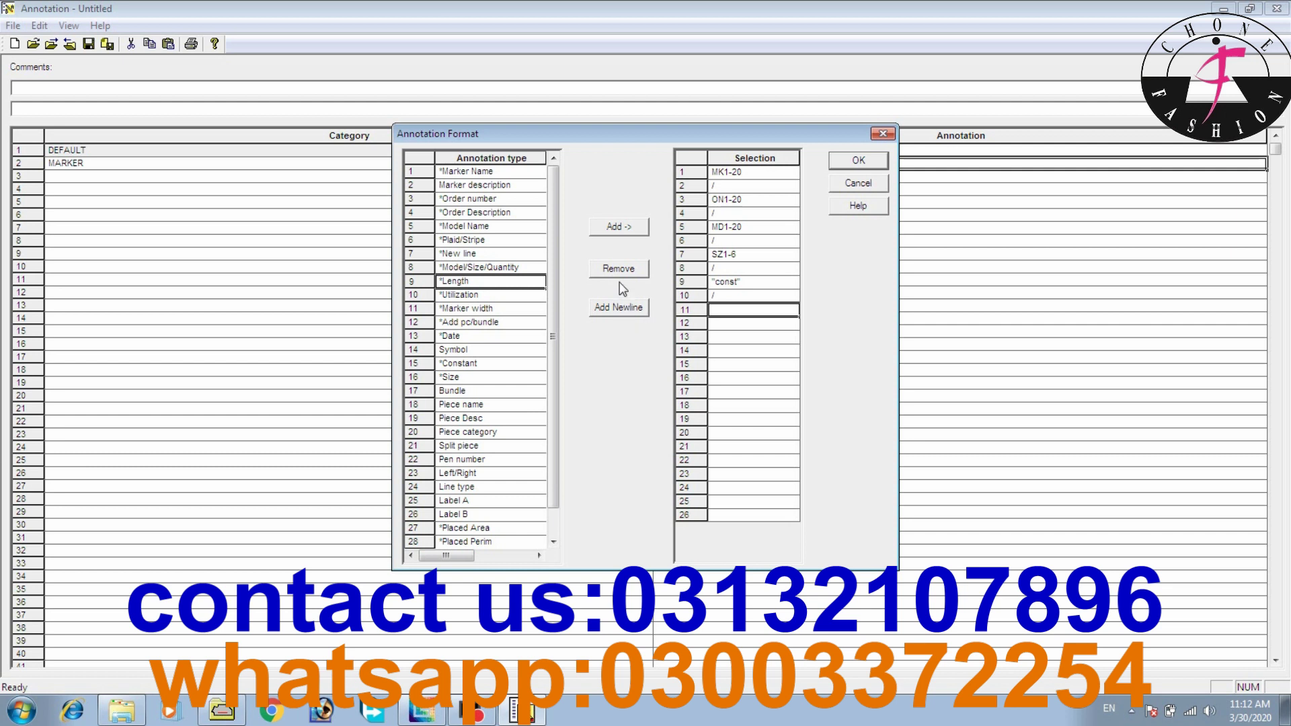
pyautogui.click(620, 228)
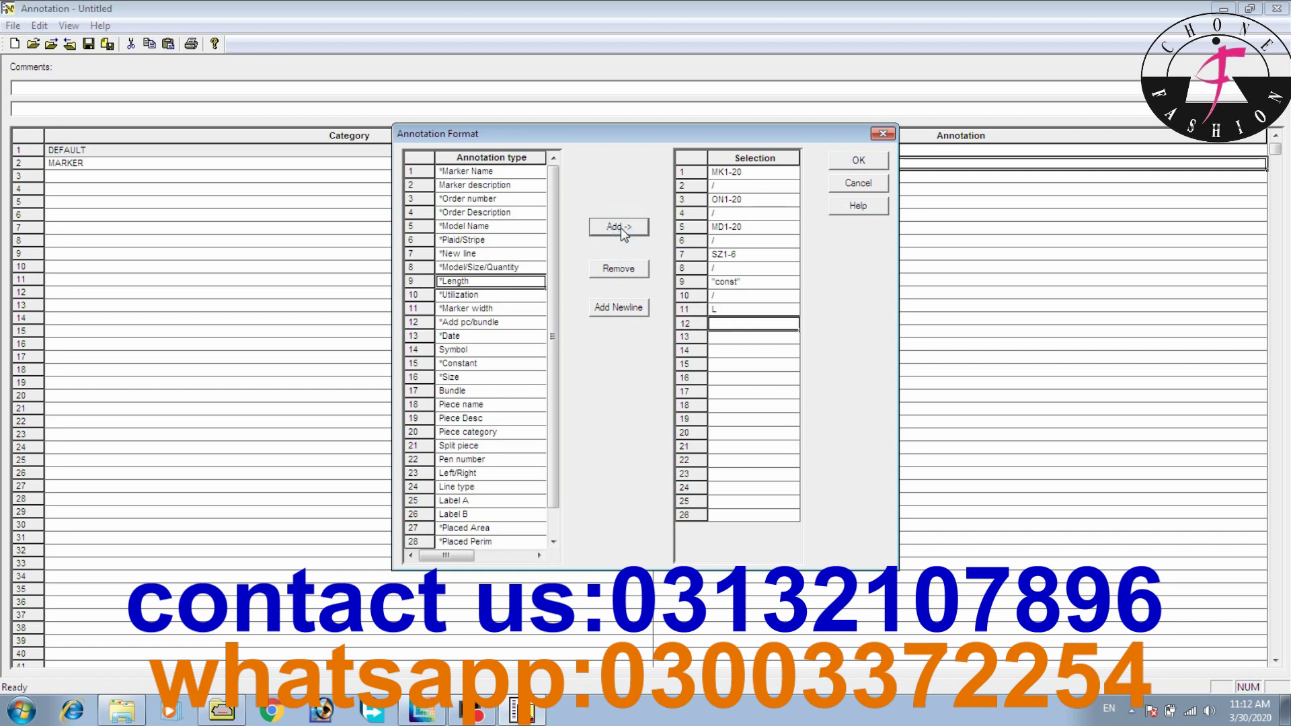
pyautogui.click(628, 312)
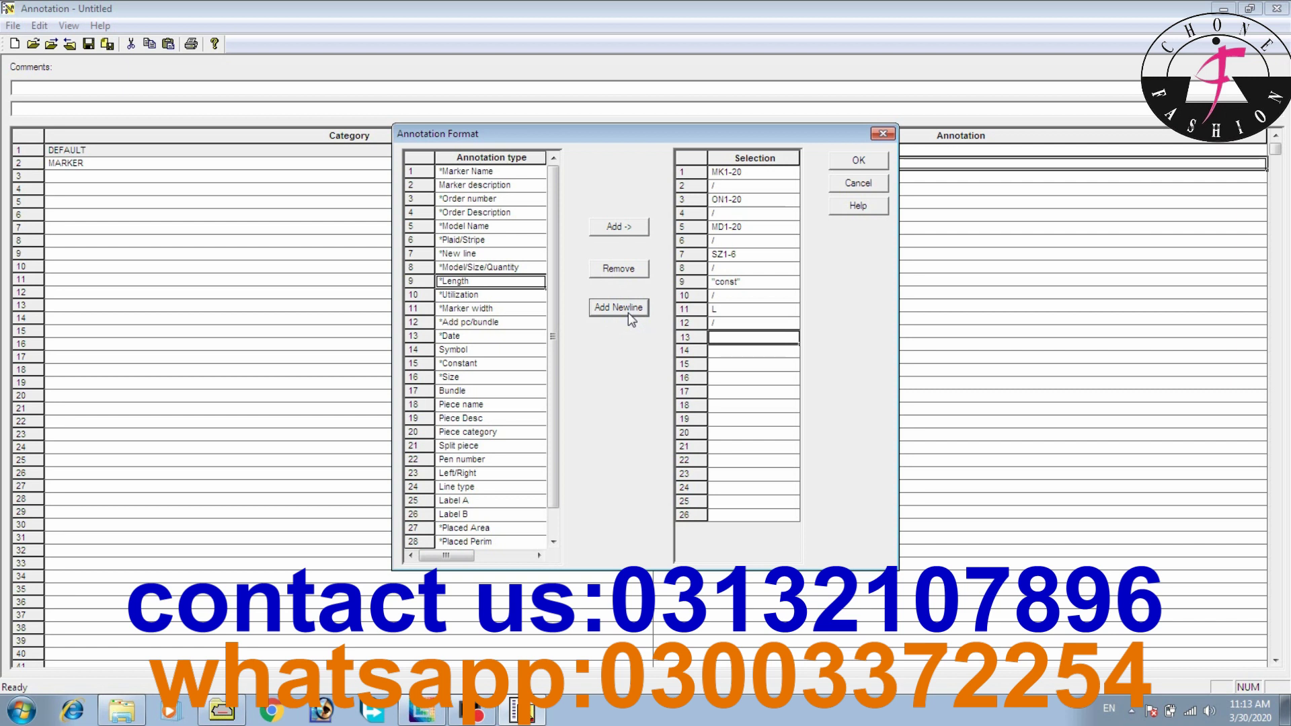
pyautogui.click(468, 312)
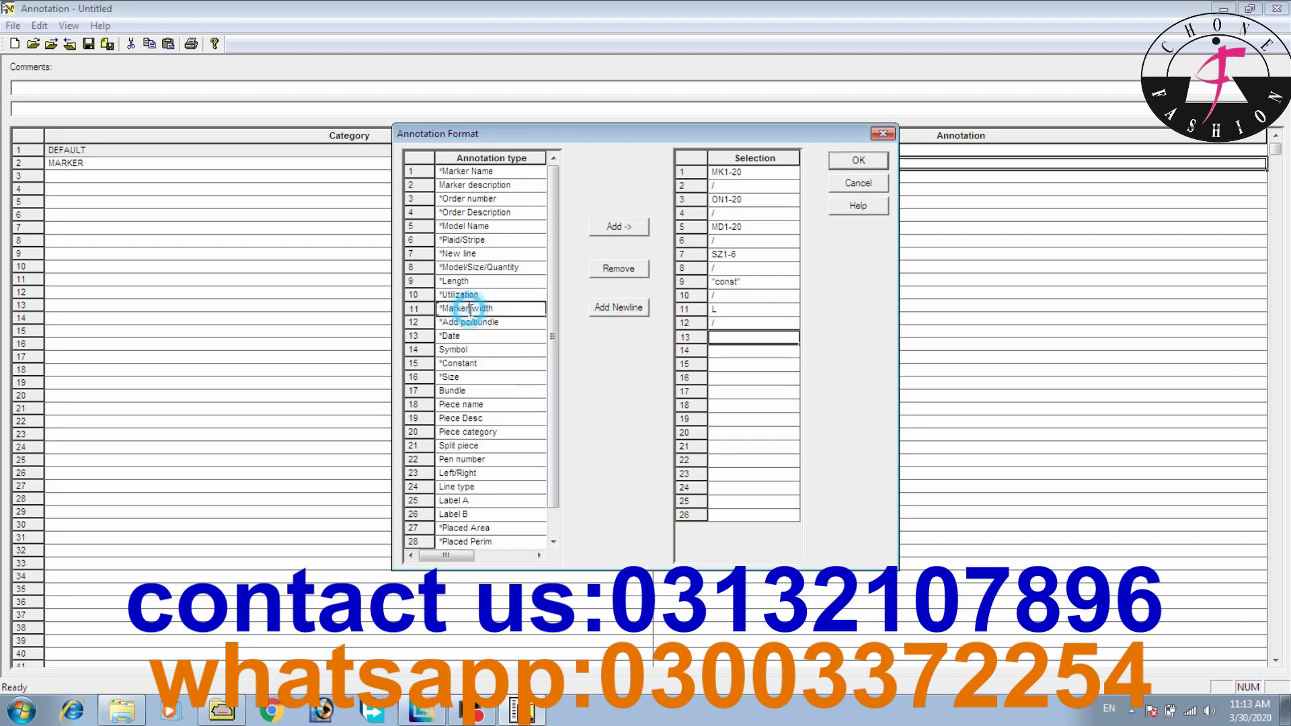
pyautogui.click(618, 237)
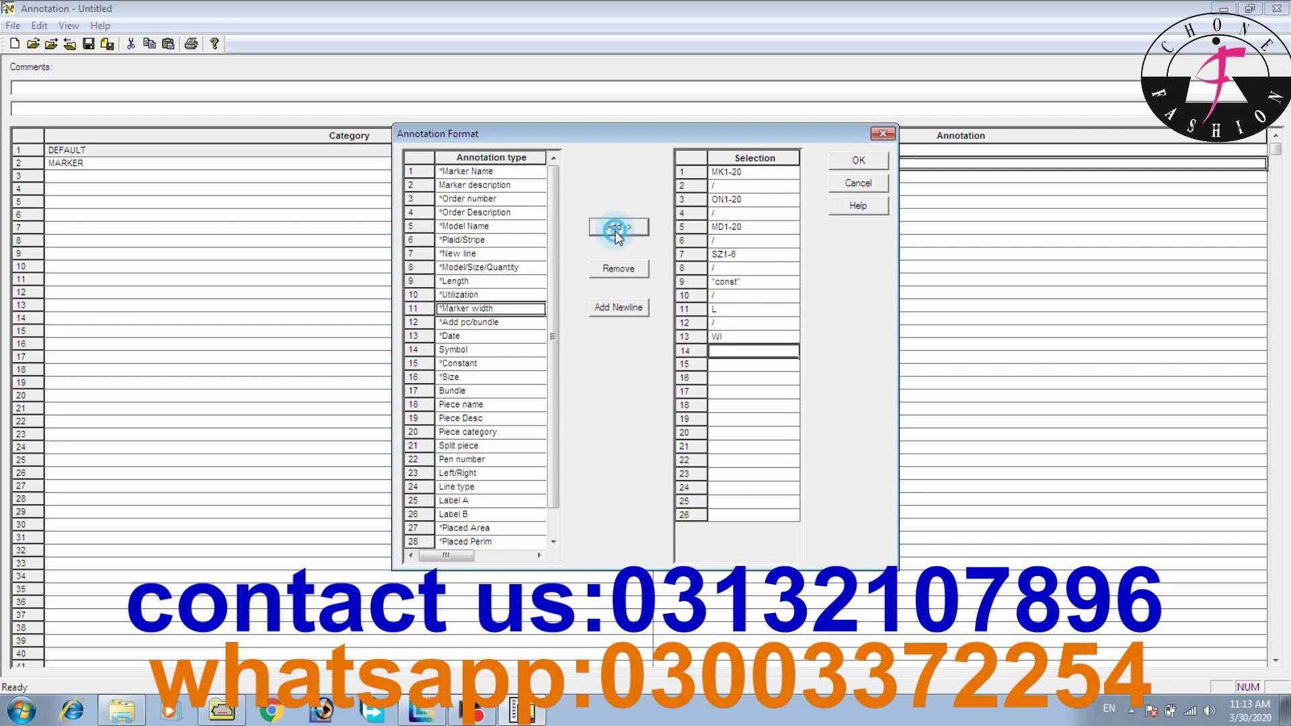
pyautogui.click(625, 307)
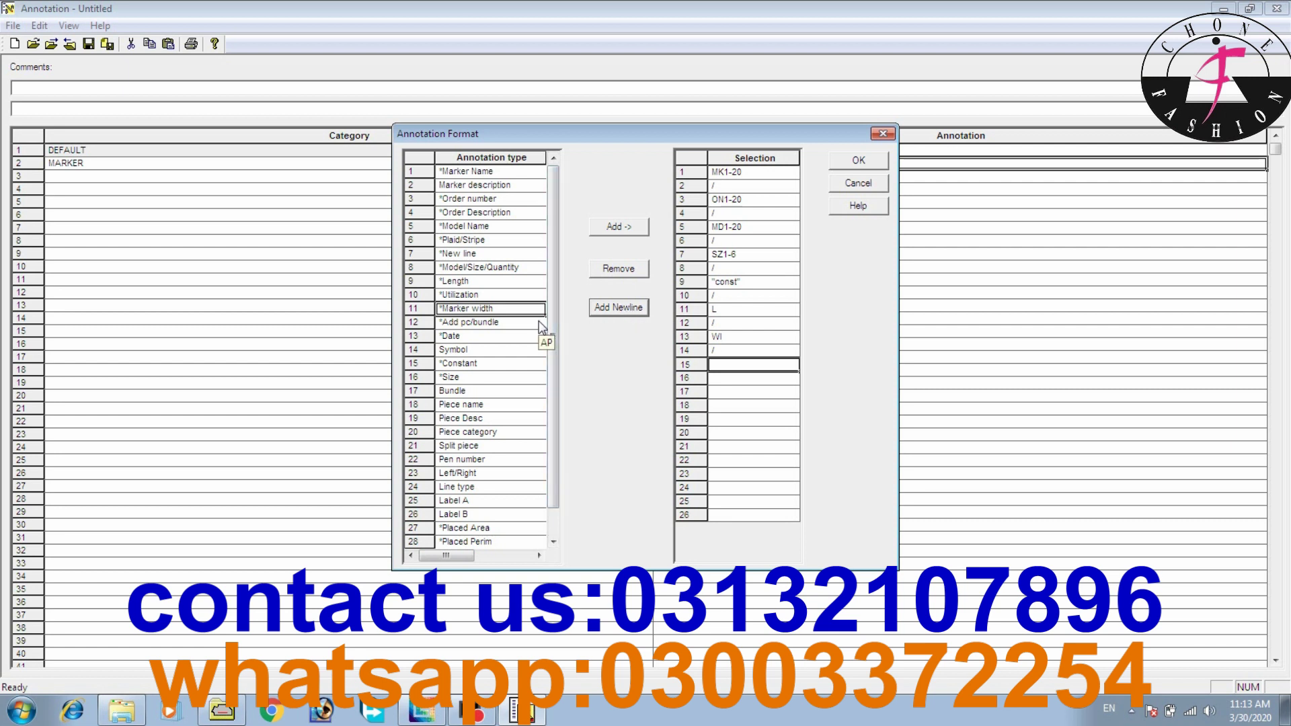
# Add Utilization, a new line and Date as items 15 to 17 of the MARKER annotation.
pyautogui.click(503, 296)
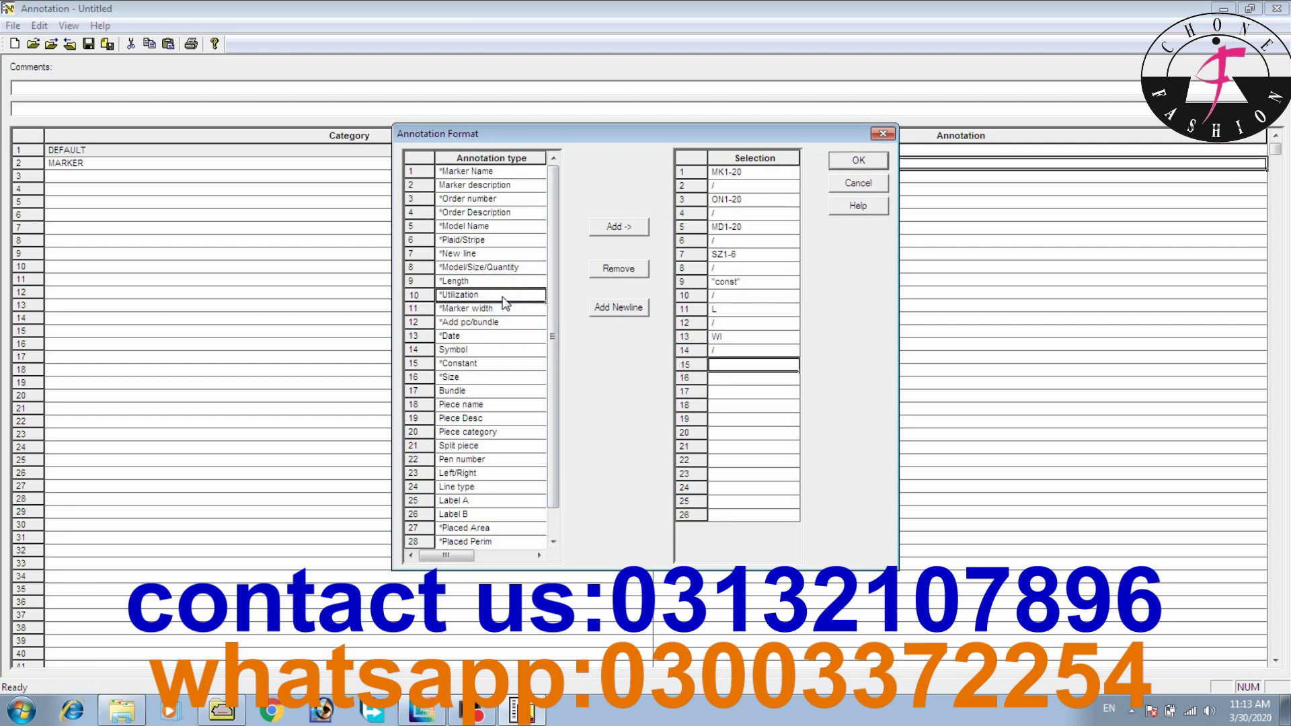
pyautogui.click(620, 229)
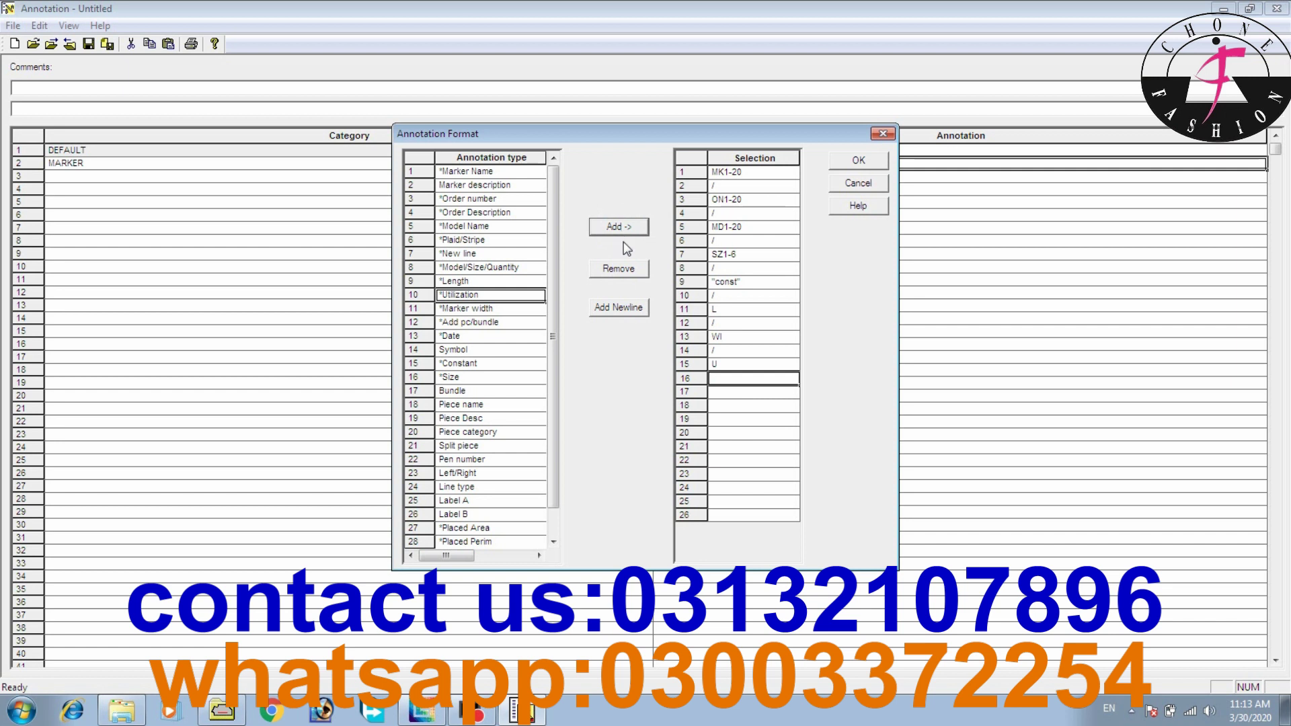
pyautogui.click(636, 312)
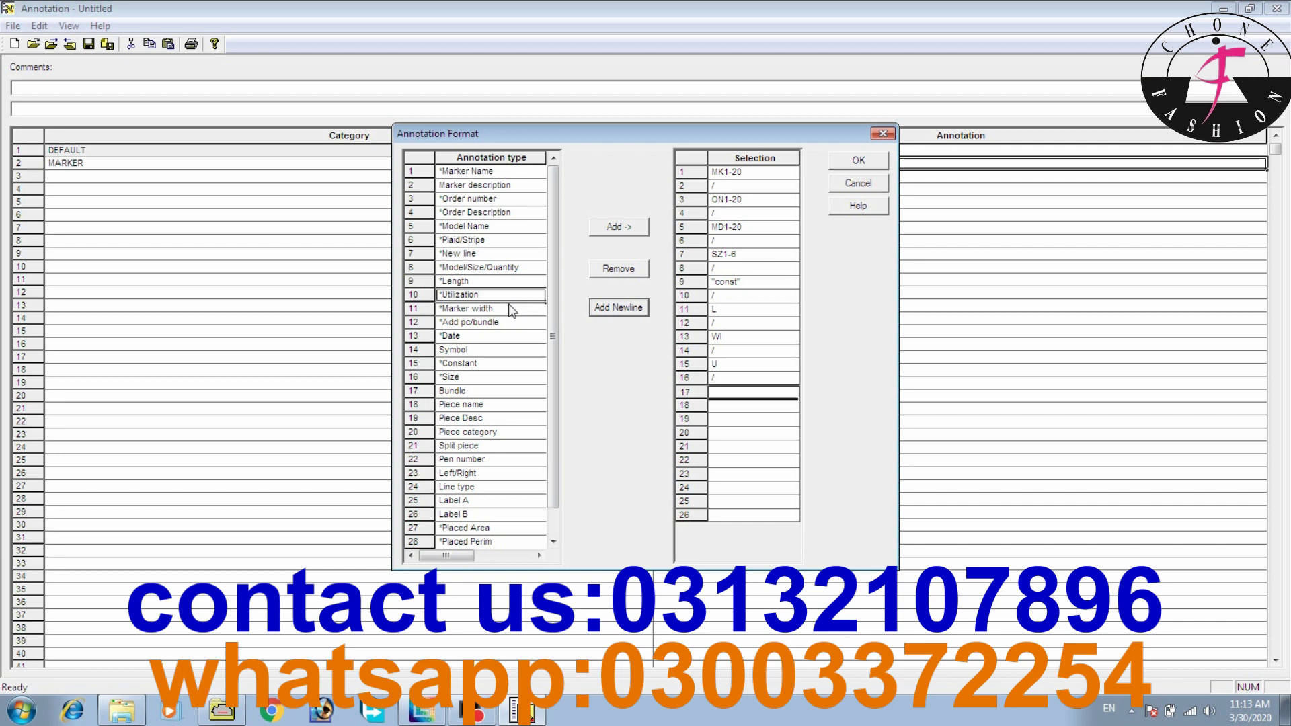
pyautogui.click(500, 336)
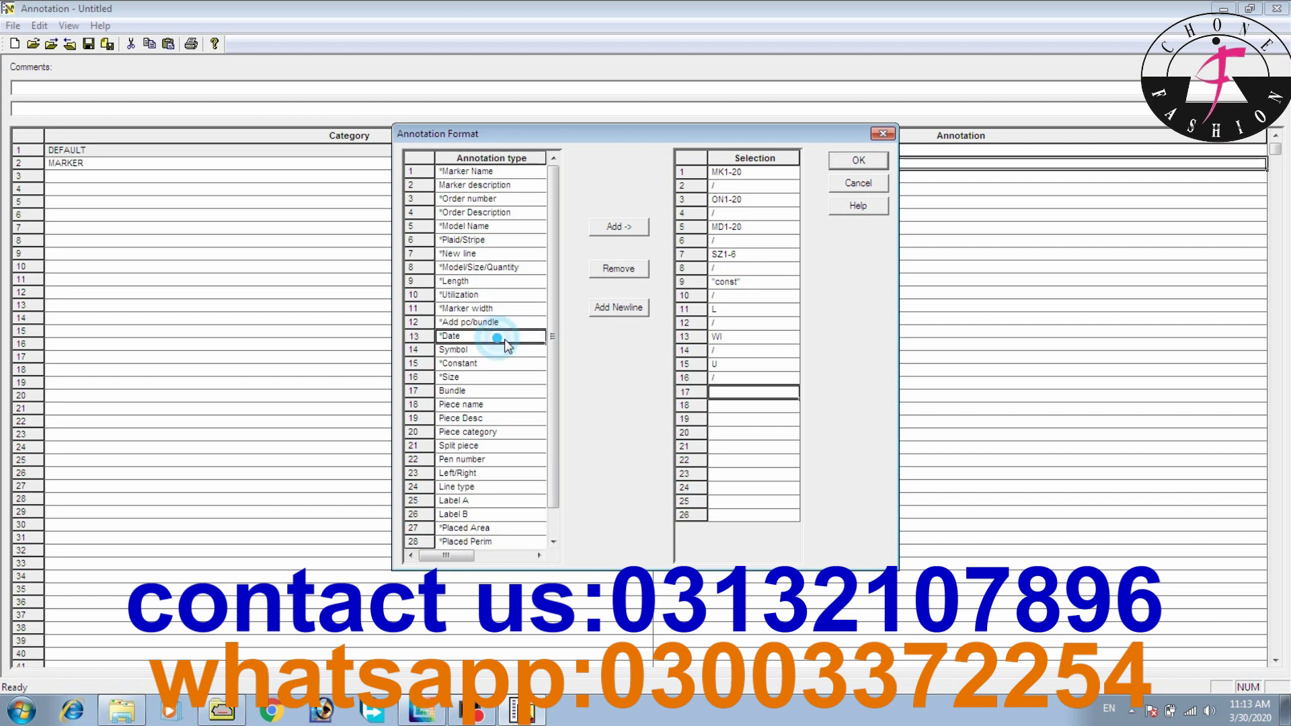
pyautogui.click(623, 228)
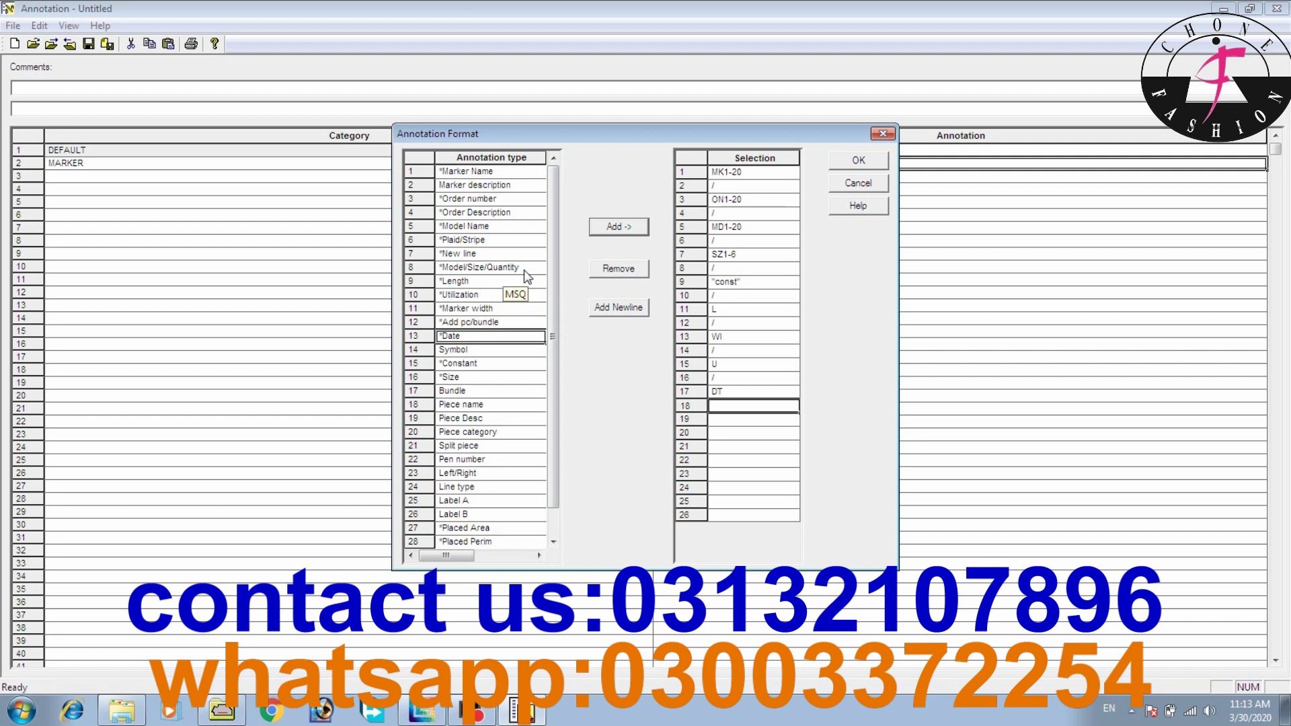
# Overwrite the first item of the MARKER annotation with Model/Size/Quantity and accept the format.
pyautogui.click(747, 173)
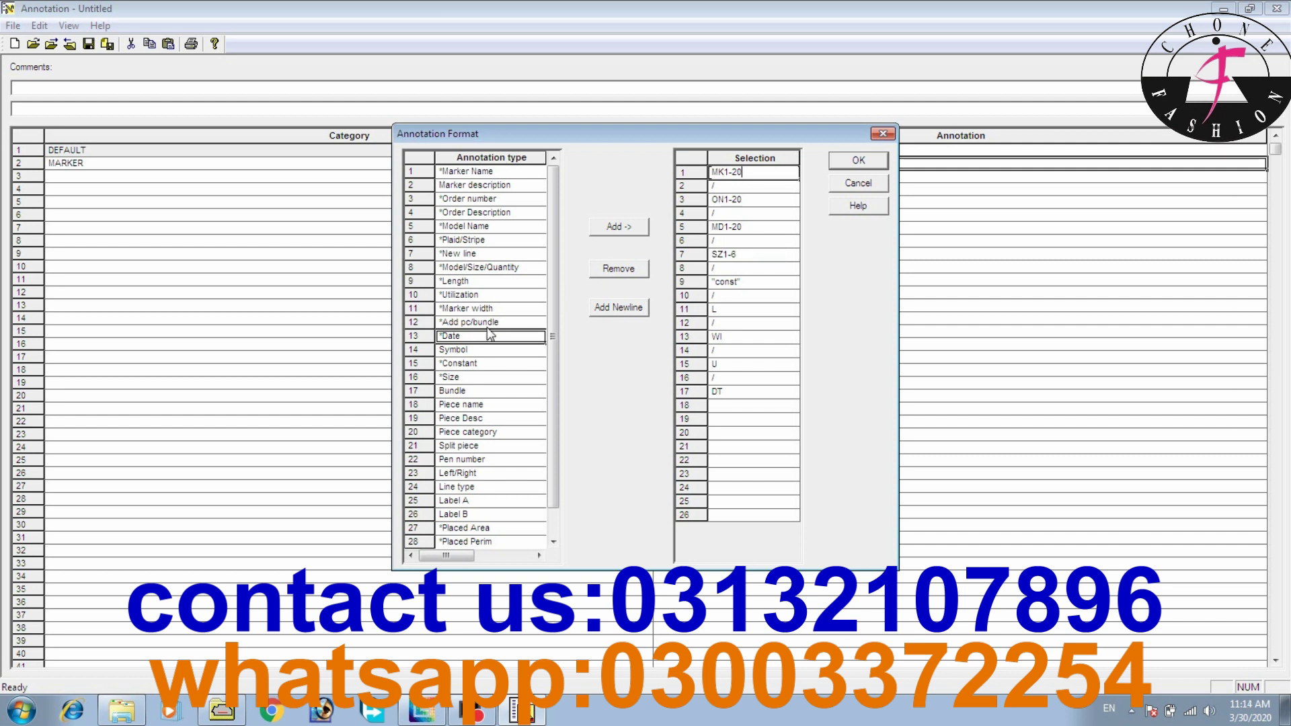
pyautogui.click(487, 267)
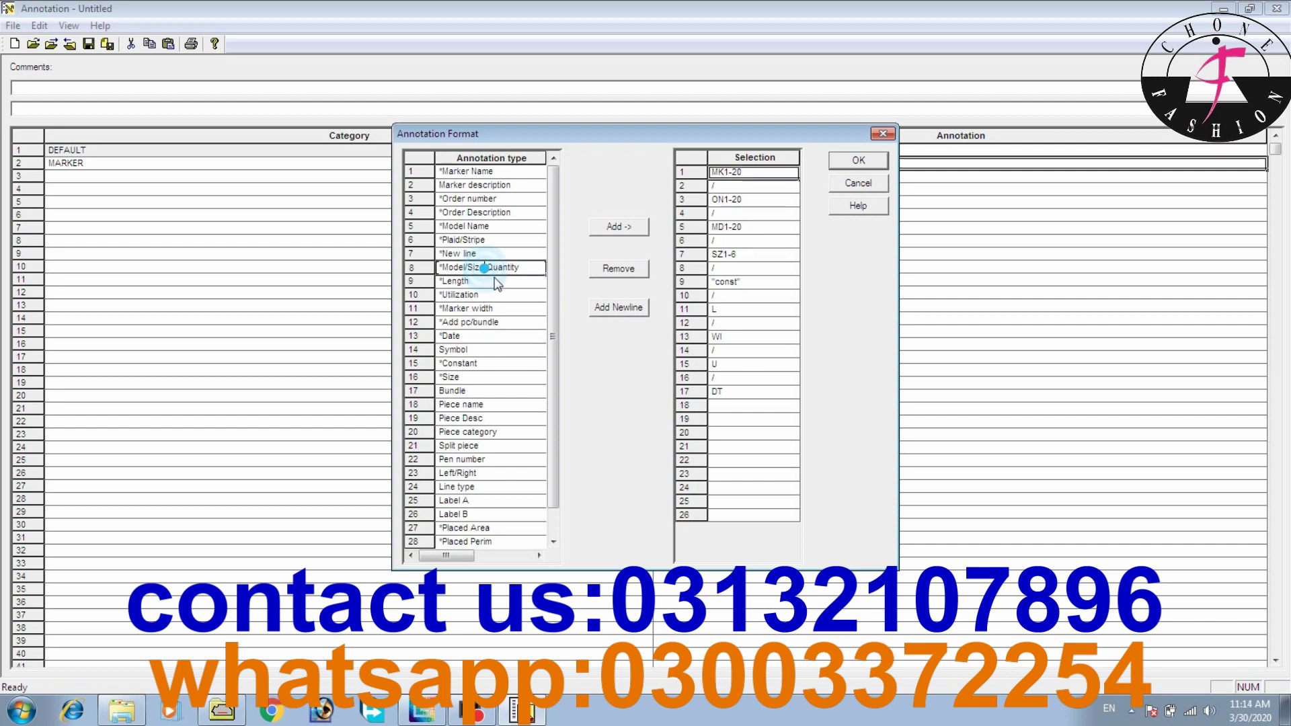
pyautogui.click(612, 230)
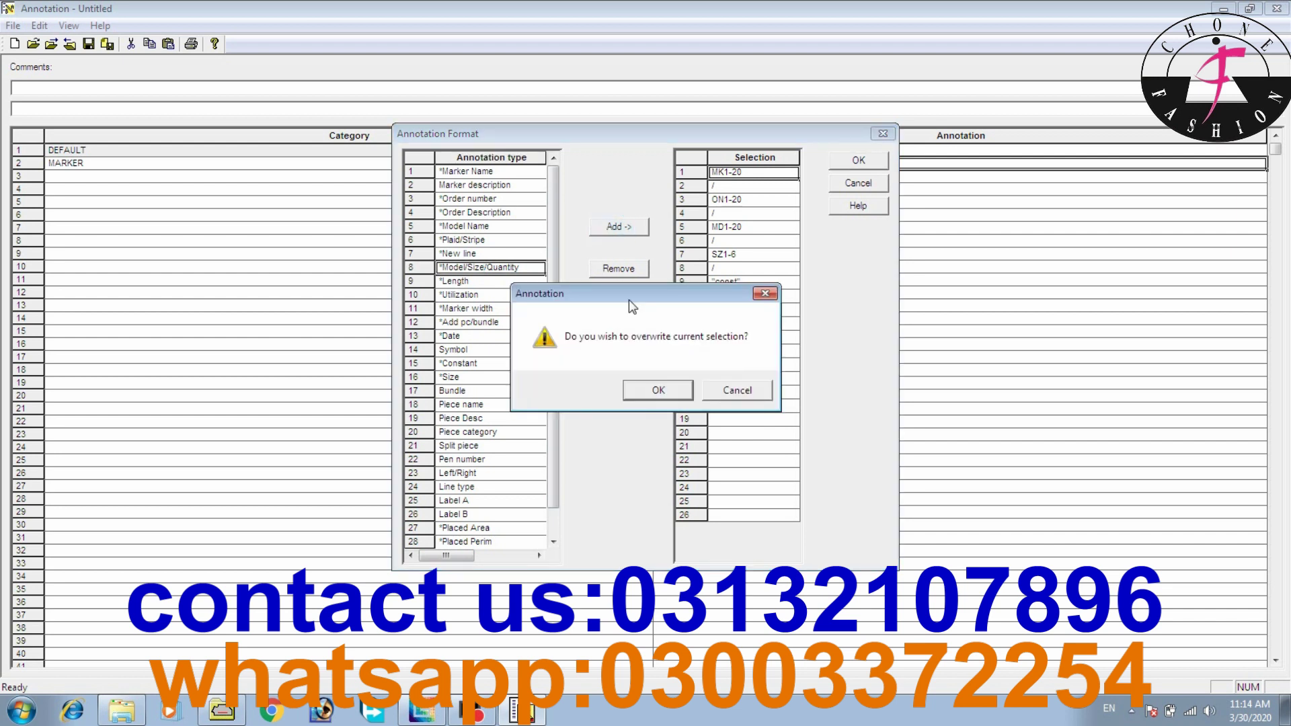
pyautogui.click(652, 388)
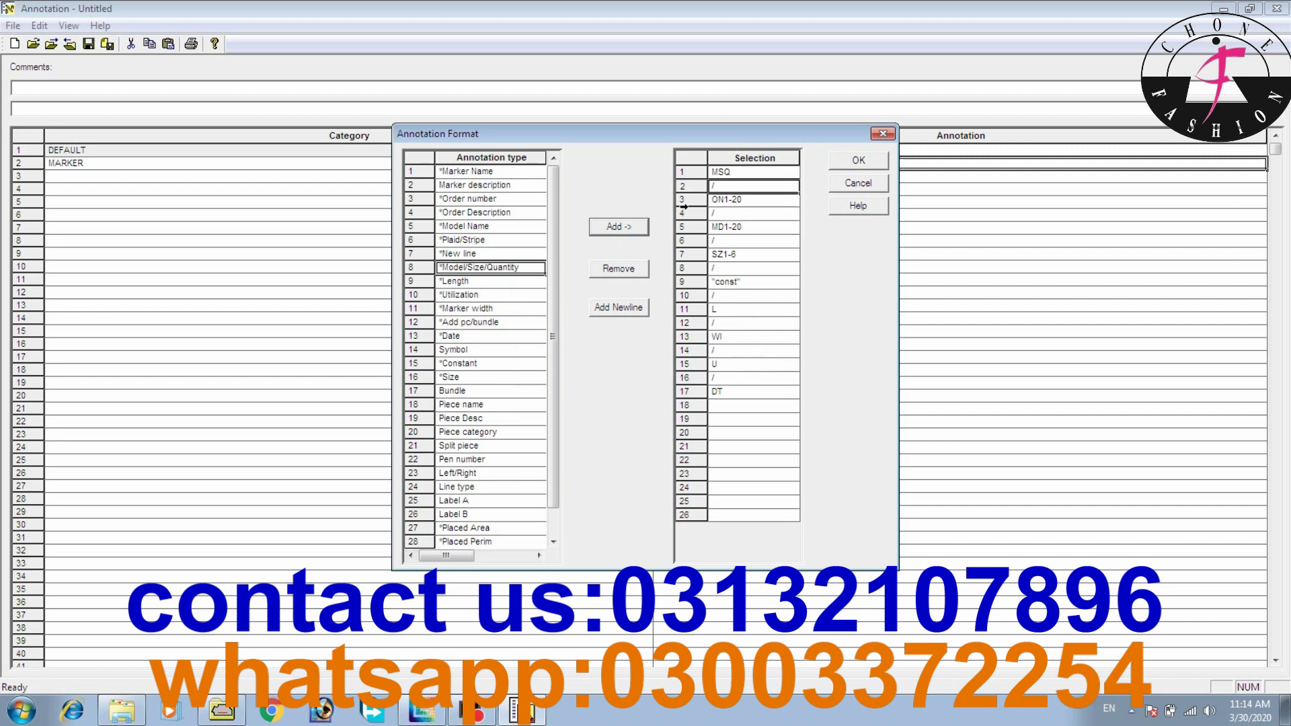
pyautogui.click(862, 162)
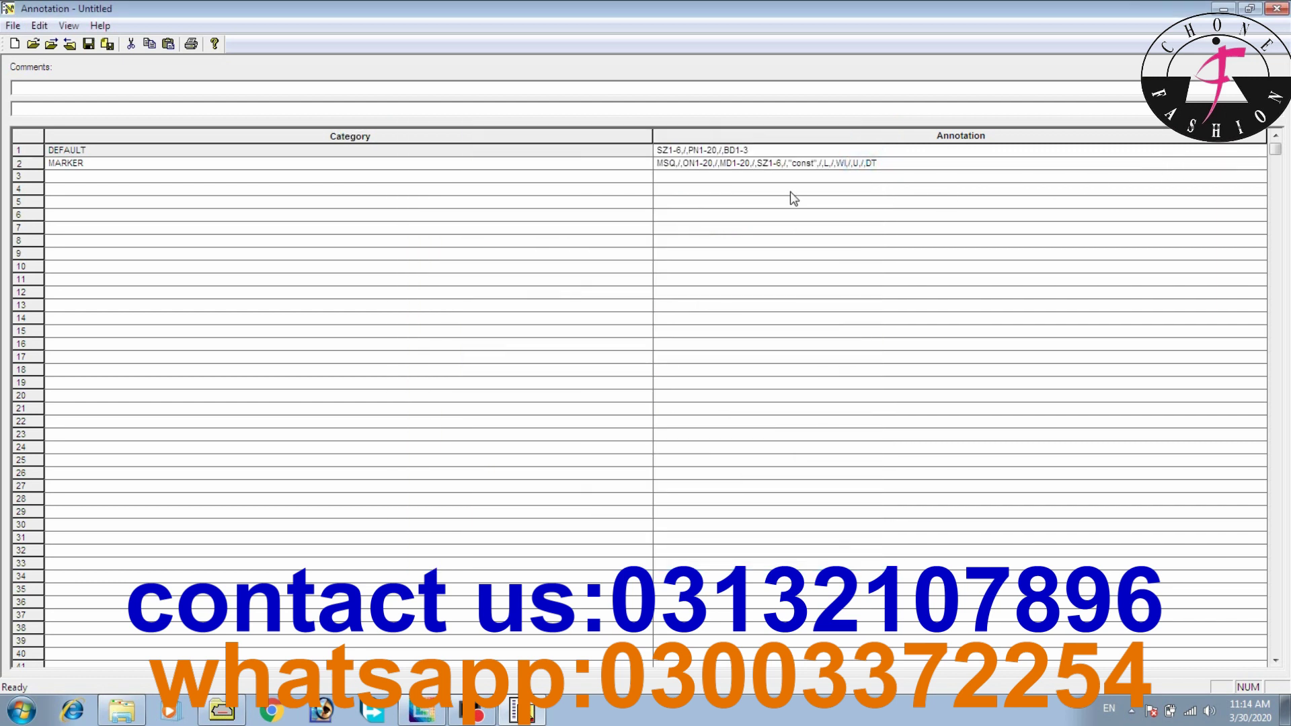
# Save the annotation table as AYOUB in the AYOUB storage area.
pyautogui.click(89, 45)
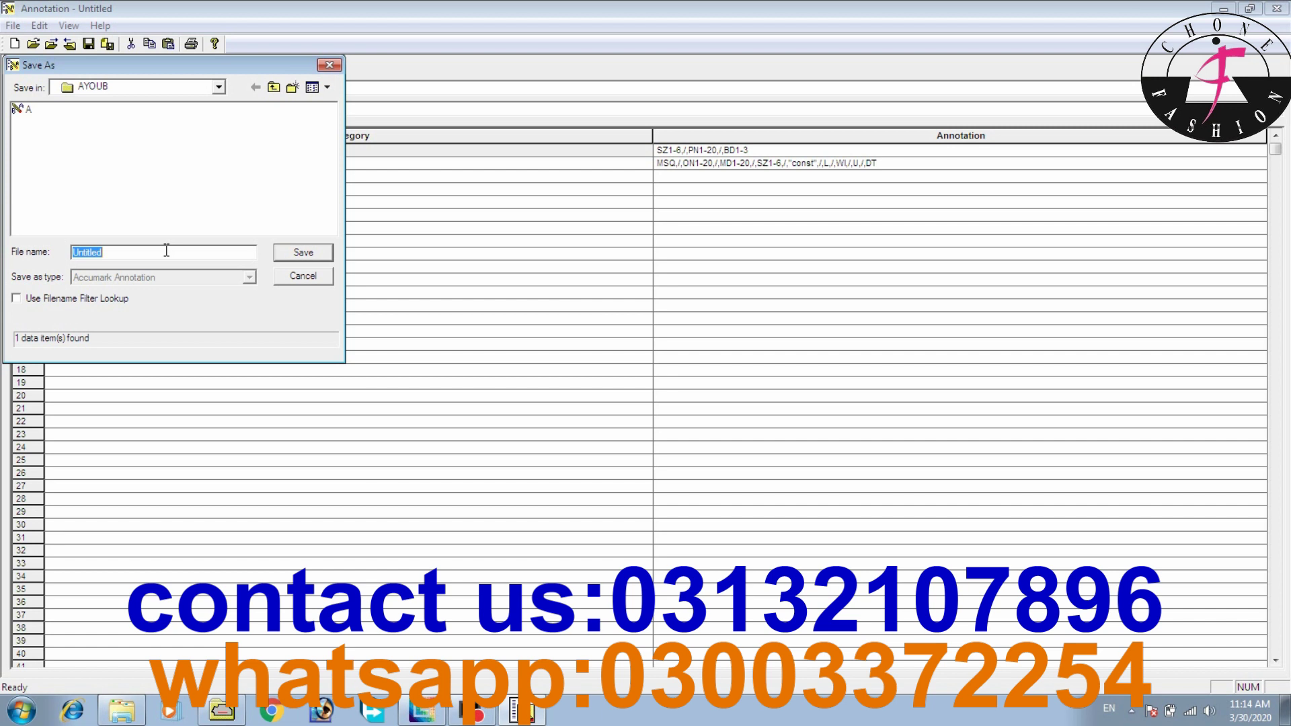
pyautogui.write('Ayoub')
pyautogui.click(296, 261)
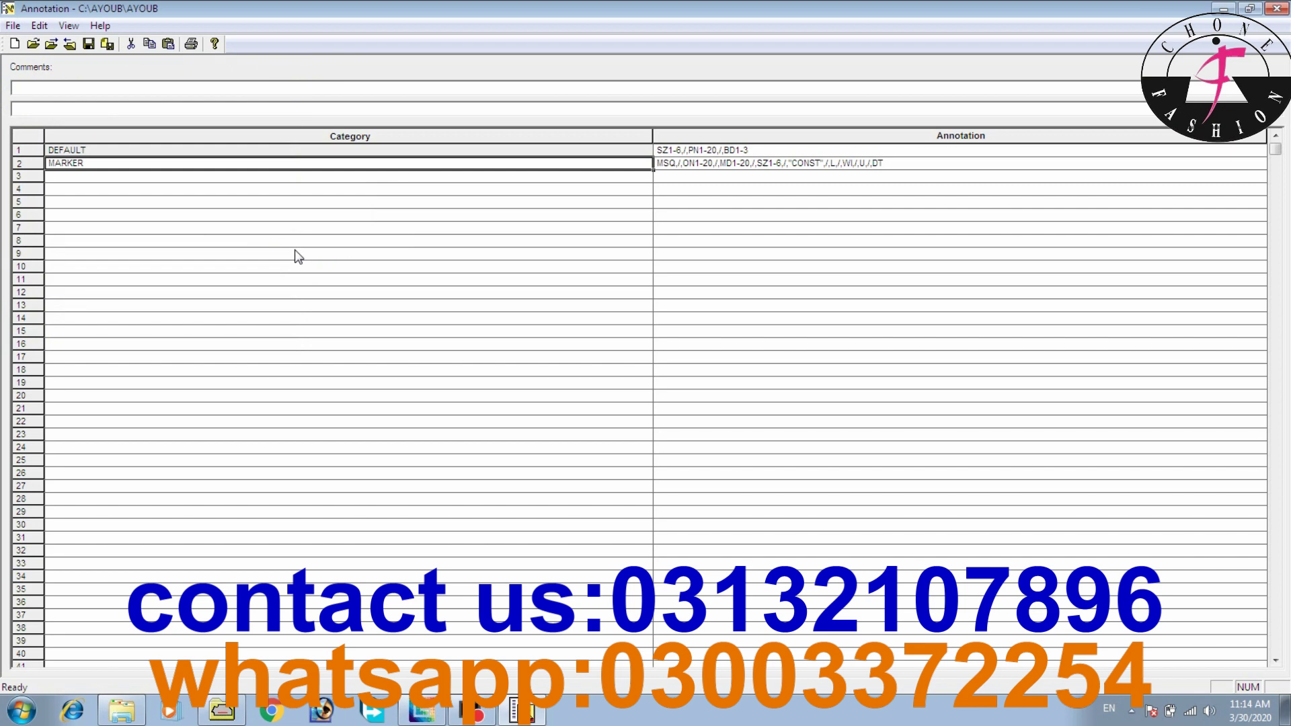
# Close the annotation table and remove ATA4 from the storage area's name filter to list all items in AccuMark Explorer.
pyautogui.click(1276, 9)
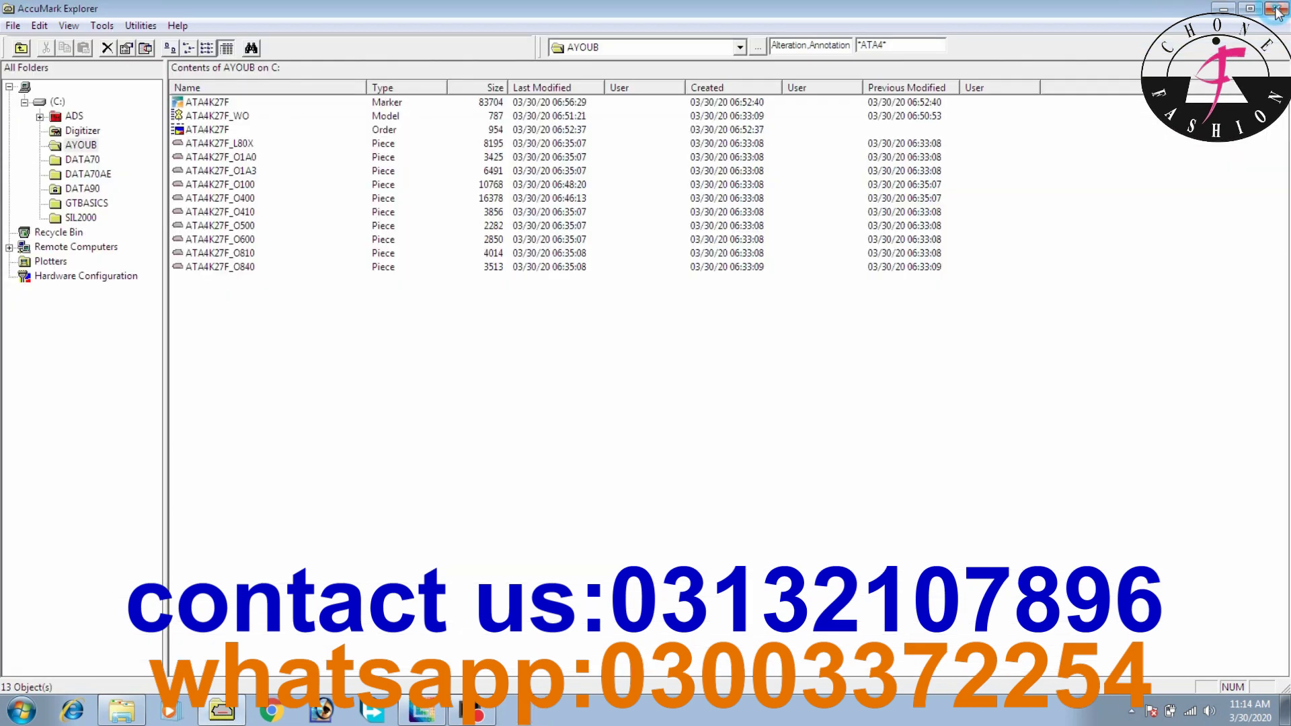
pyautogui.click(884, 43)
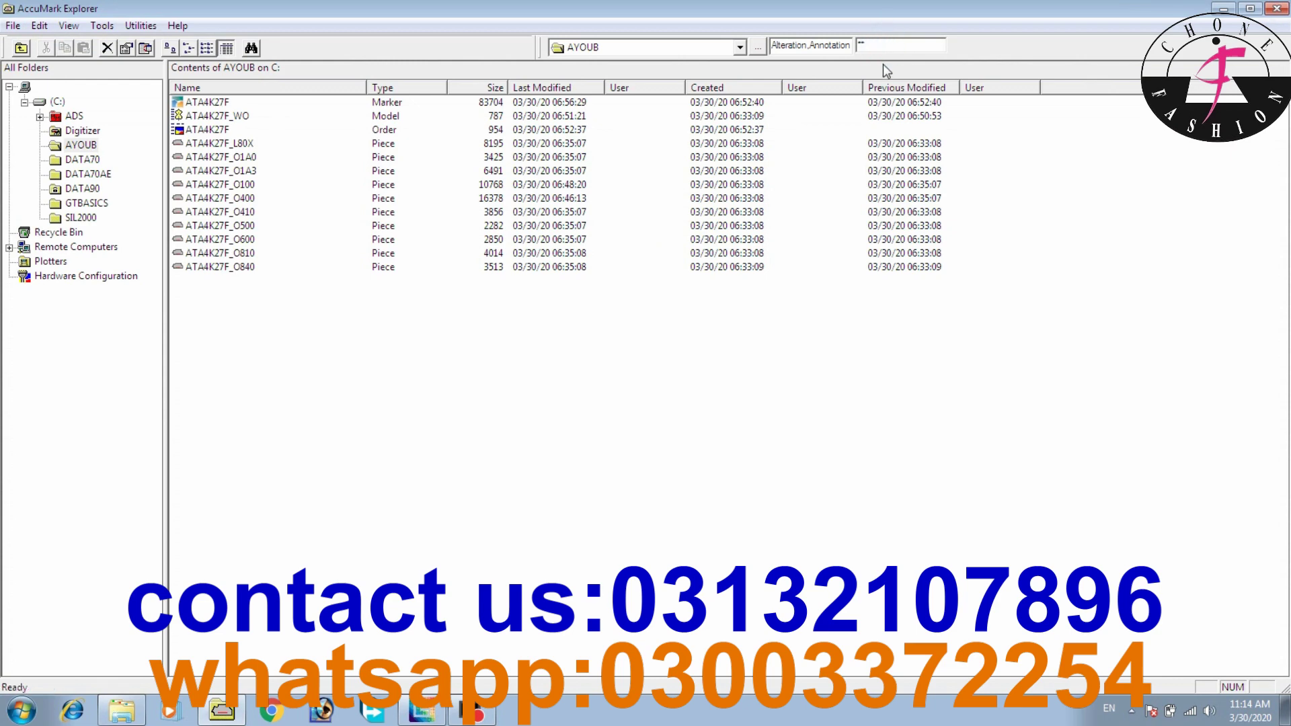
pyautogui.press('Return')
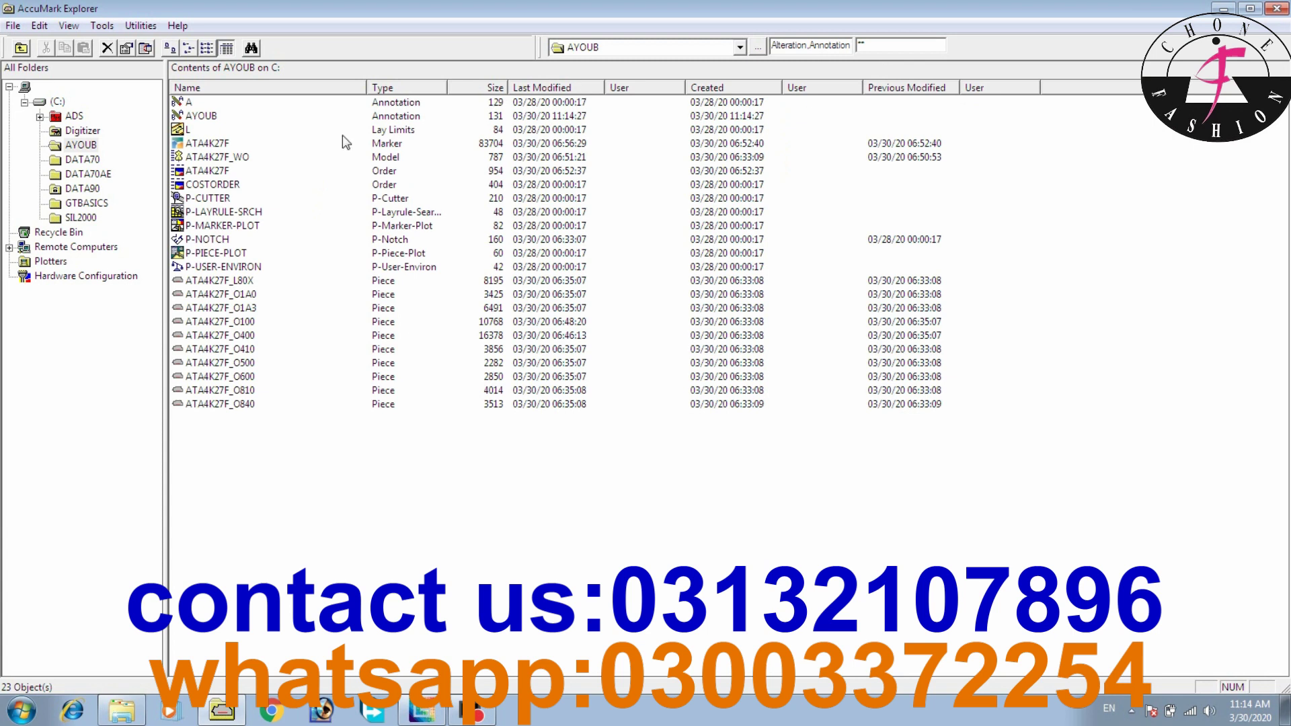